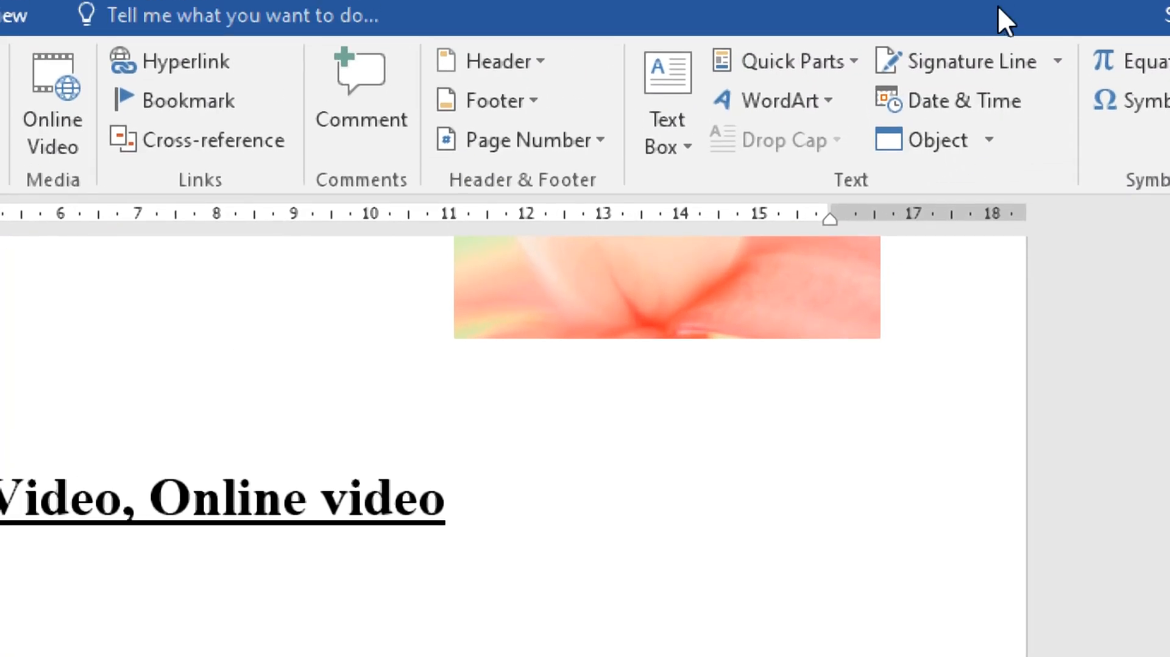
# Choose f6d30d3abe114cd0bba514dd002170ec.mp4 from the Videos folder as the source file for a new object in the document.
pyautogui.click(989, 144)
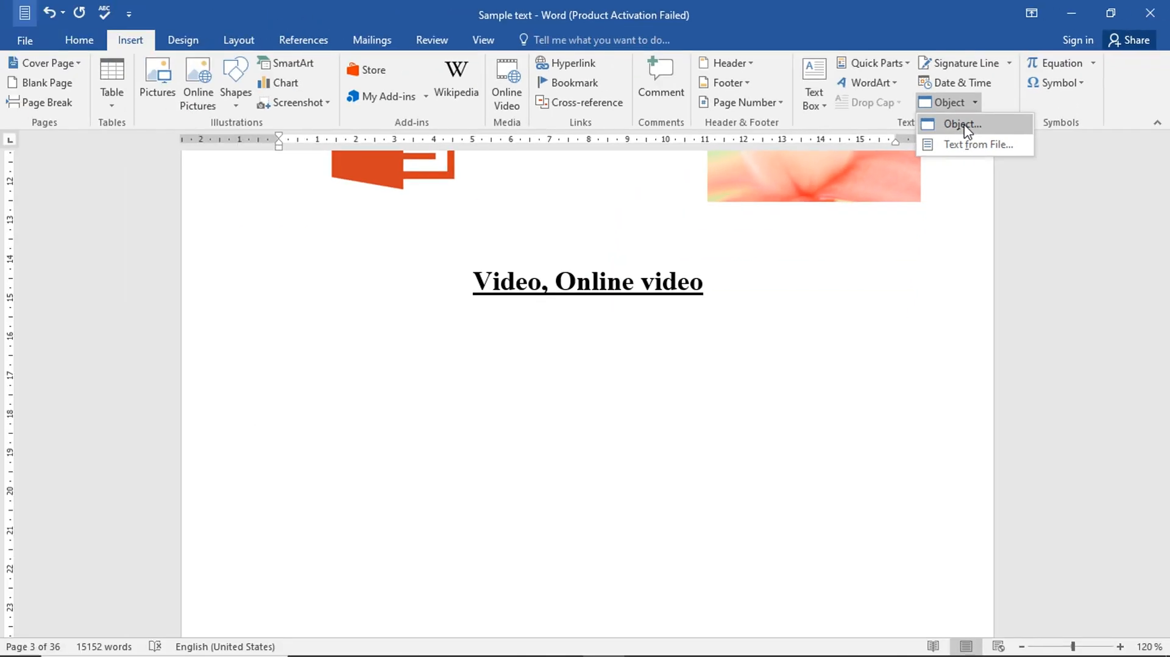
pyautogui.click(967, 186)
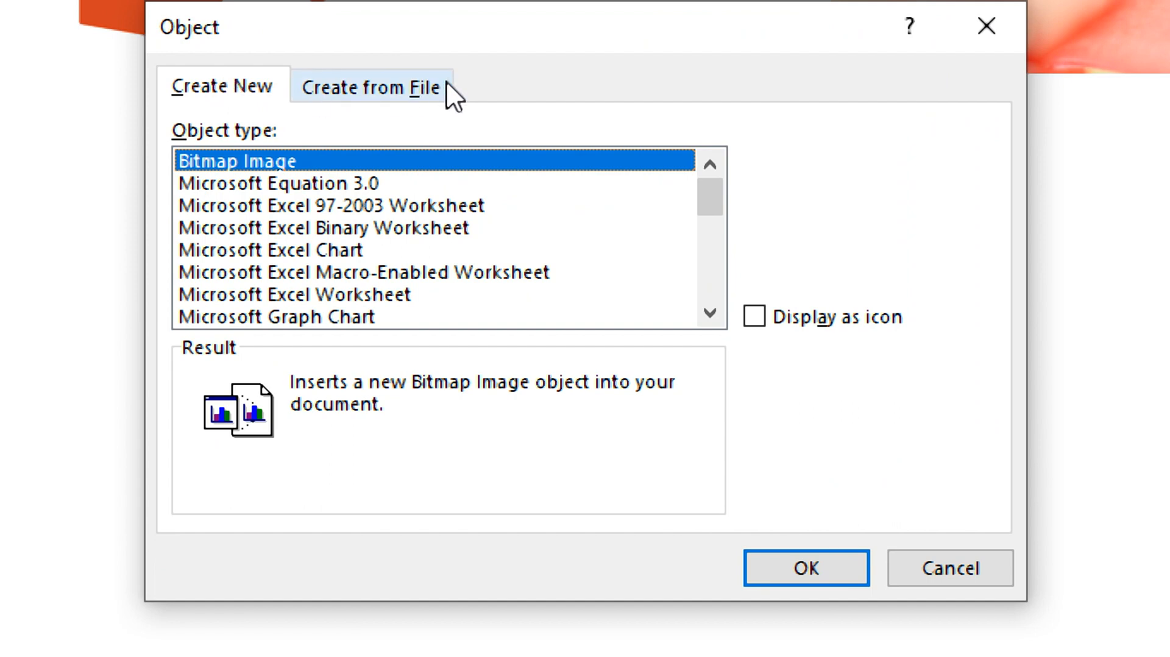
pyautogui.click(385, 89)
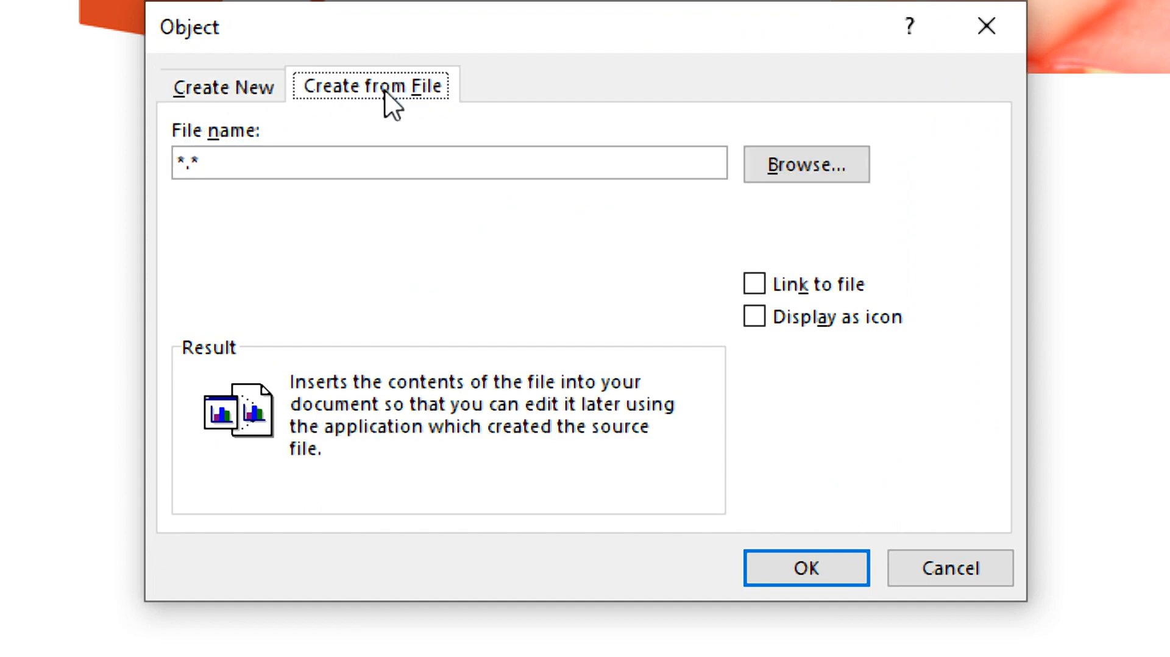
pyautogui.click(819, 169)
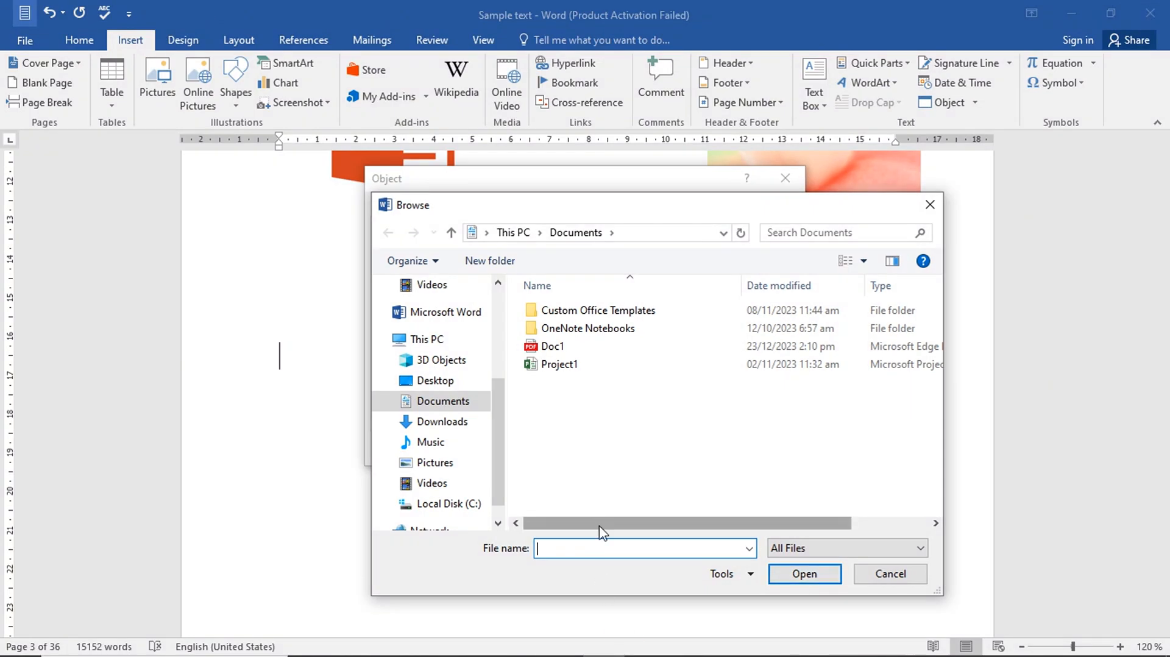
pyautogui.click(440, 486)
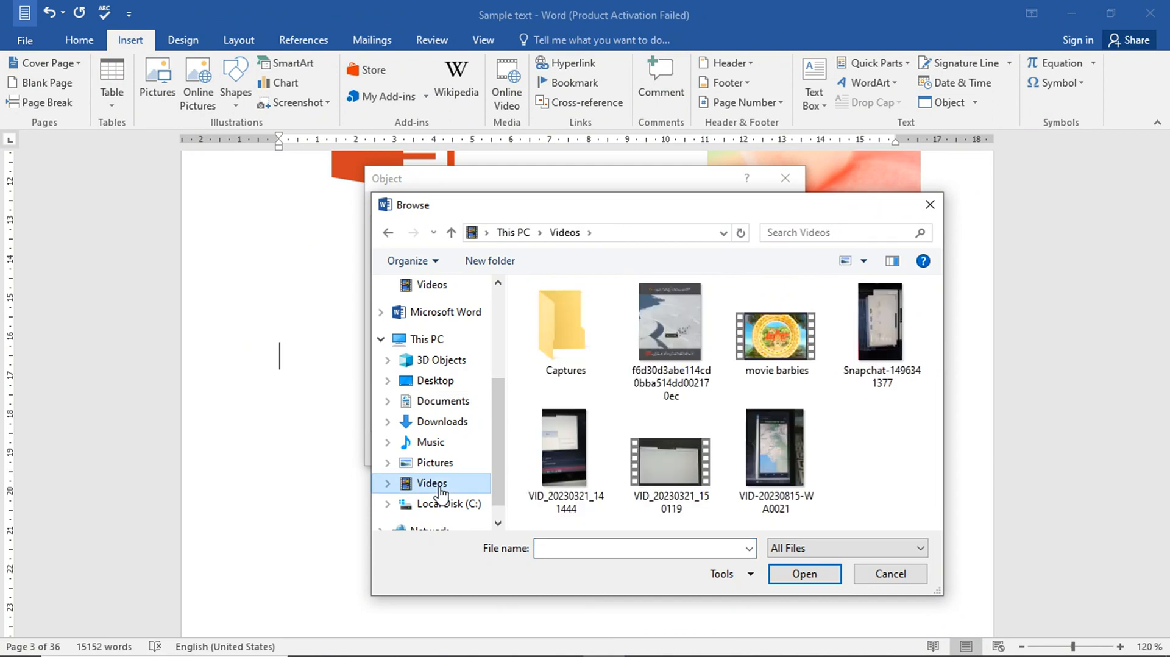
pyautogui.click(648, 338)
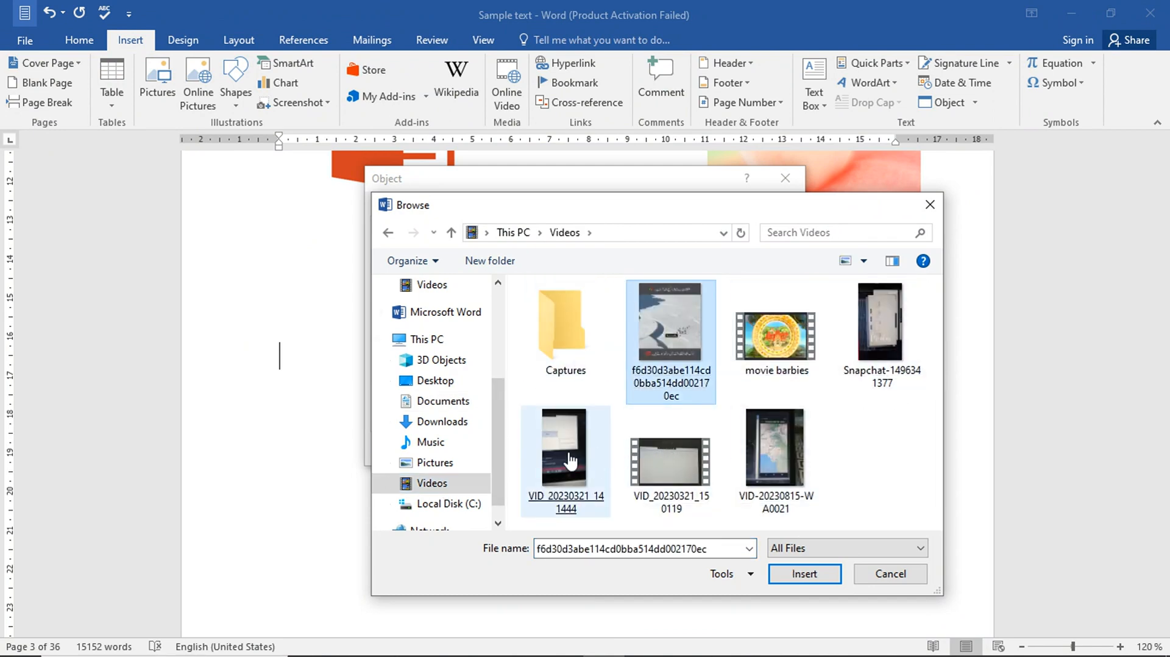
pyautogui.doubleClick(684, 359)
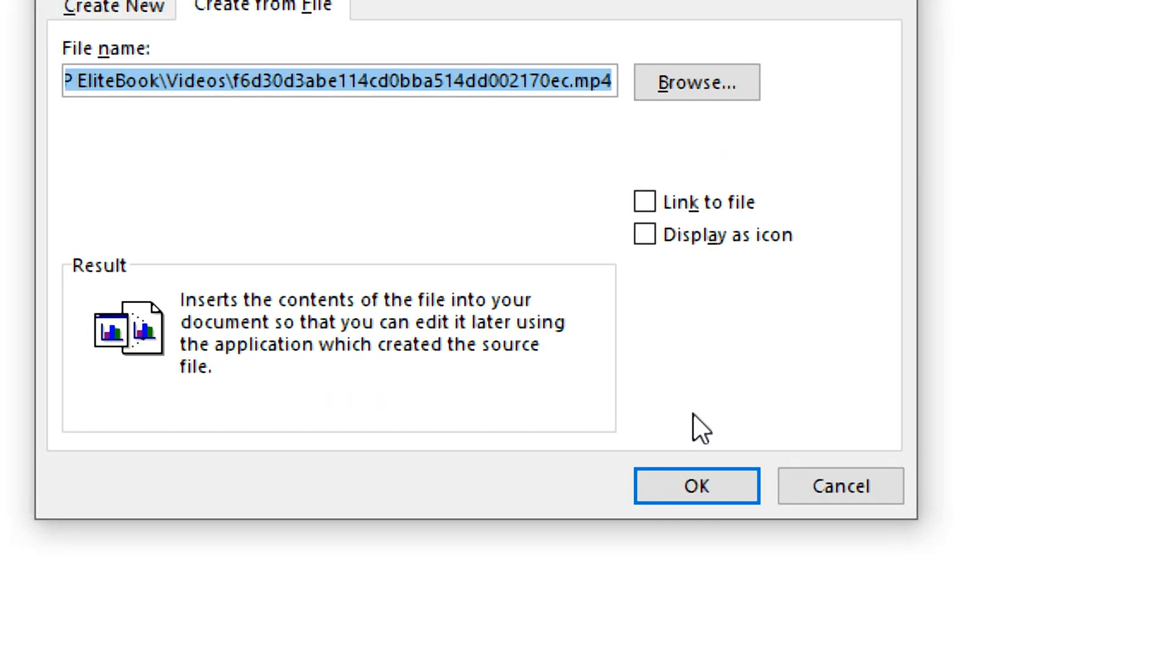
# Insert the chosen video as an embedded object, with Display as icon and Link to file both left off.
pyautogui.click(643, 235)
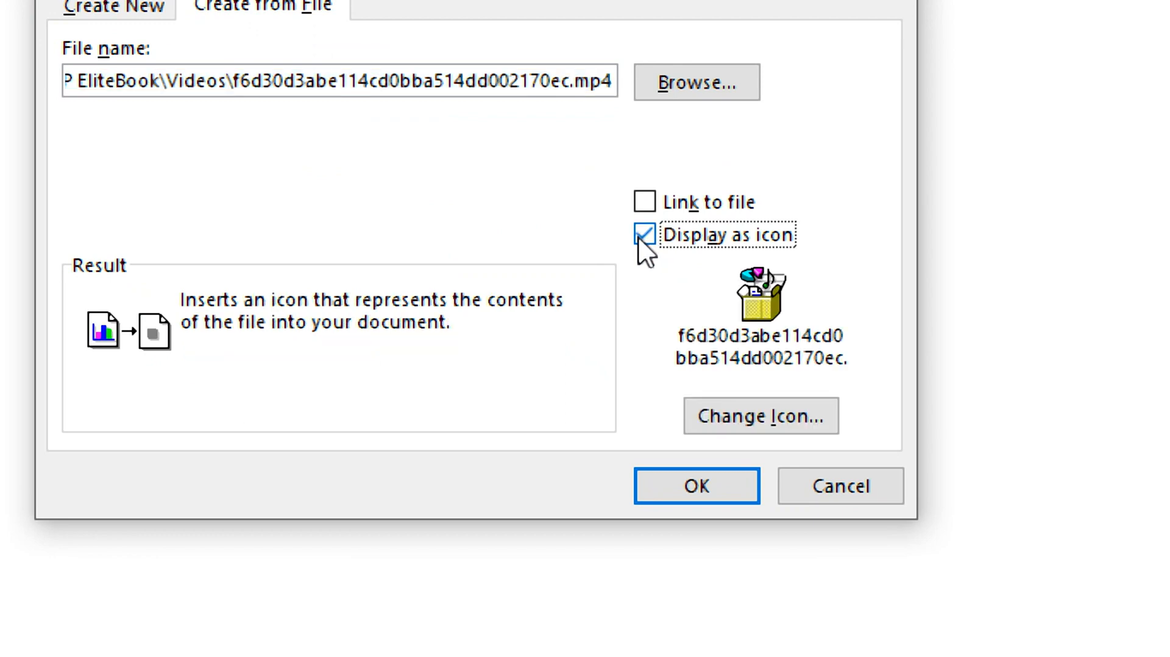
pyautogui.click(638, 237)
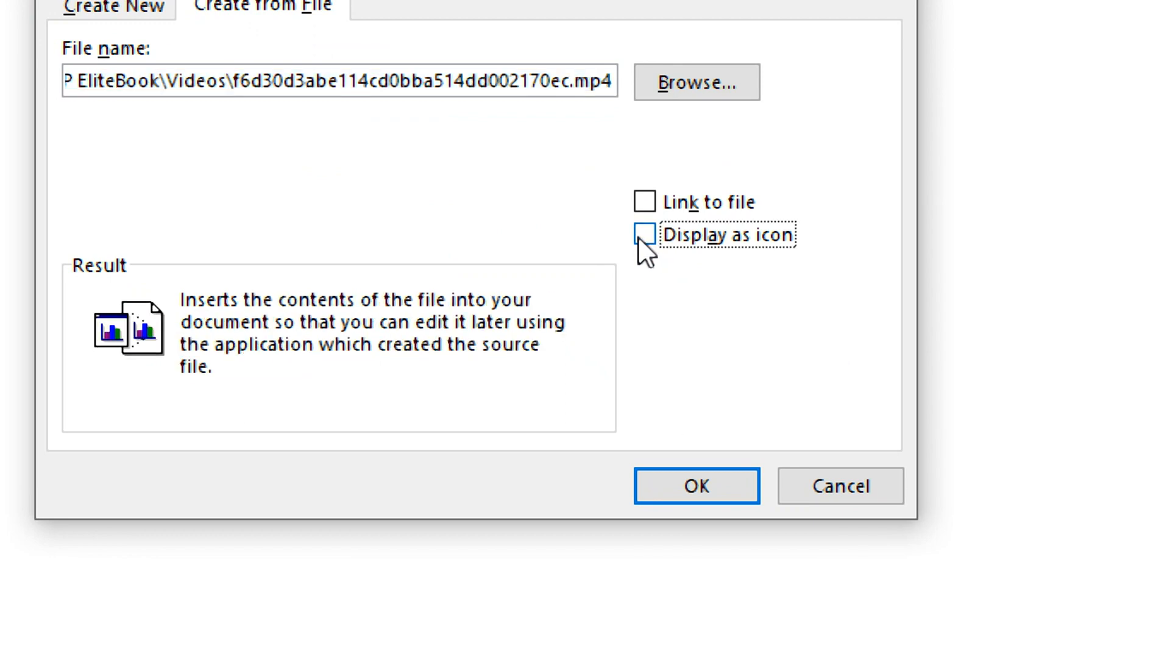
pyautogui.click(648, 194)
pyautogui.click(649, 194)
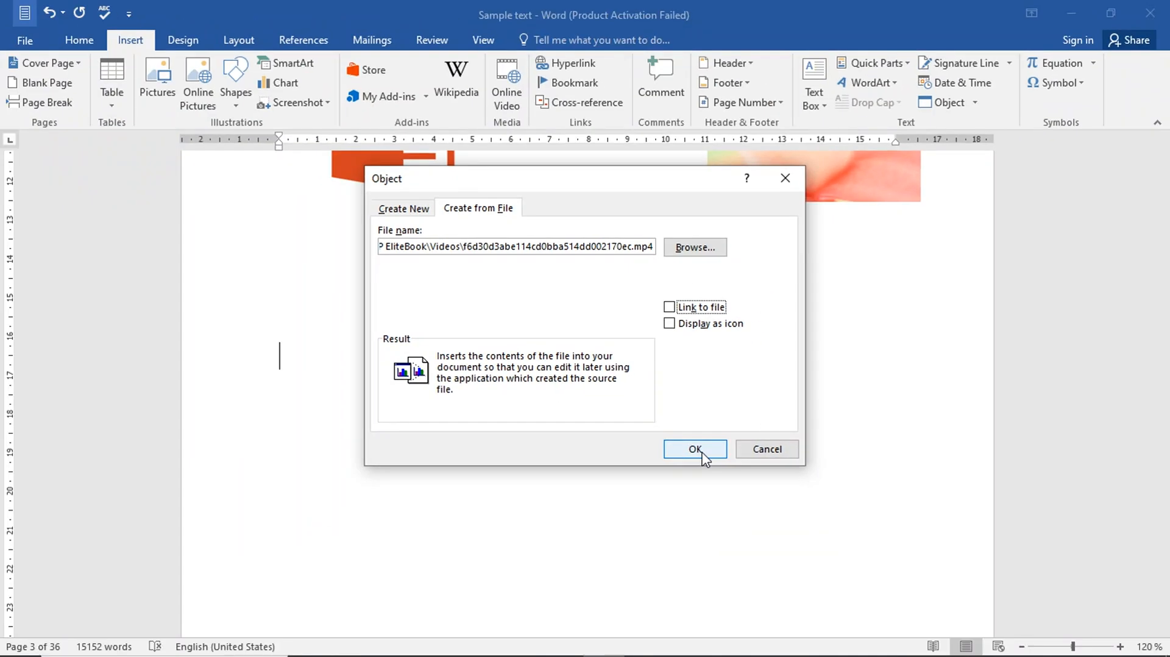
pyautogui.click(710, 492)
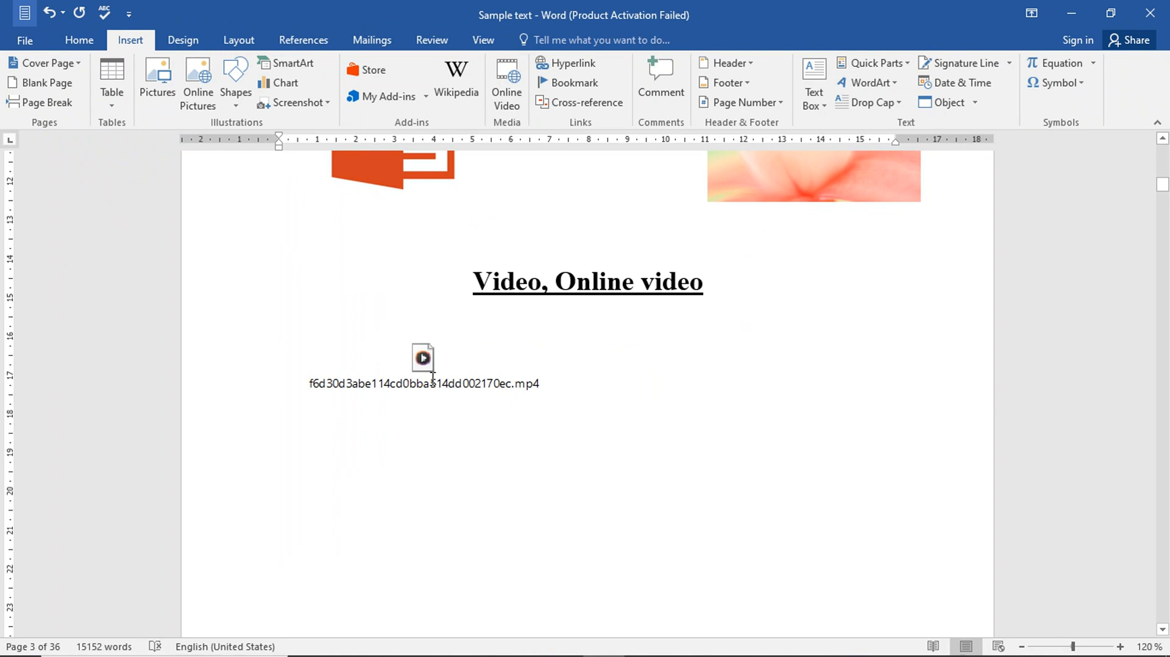
# Open the embedded video from the document to play it, and close the media player.
pyautogui.doubleClick(424, 362)
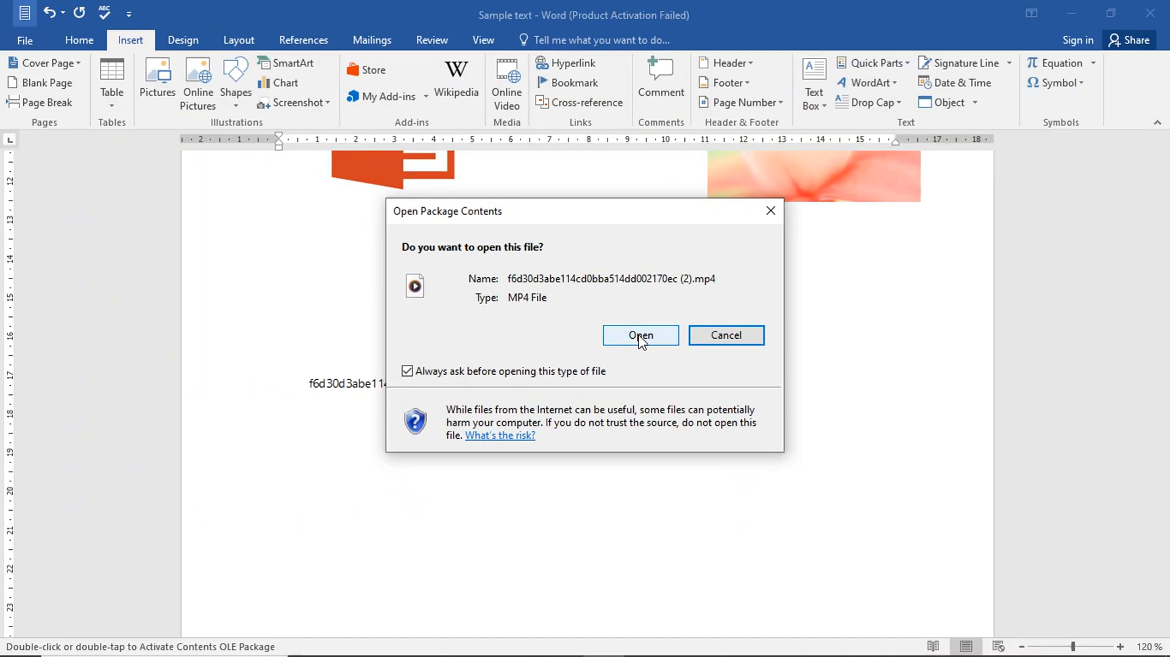
pyautogui.click(551, 335)
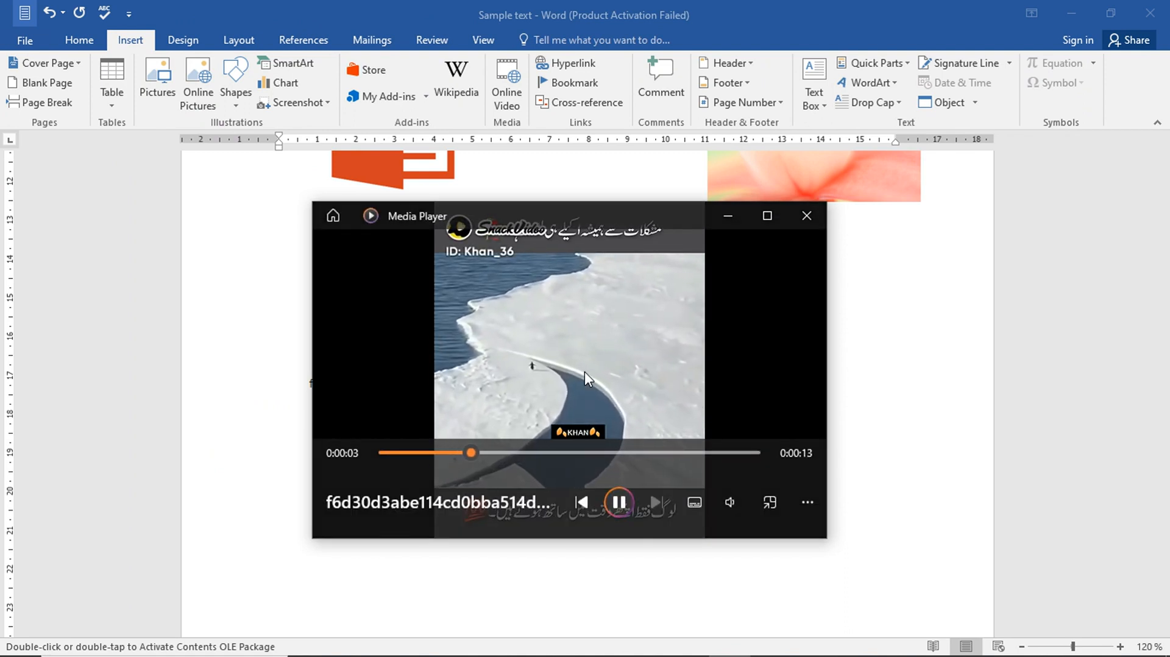
pyautogui.click(803, 222)
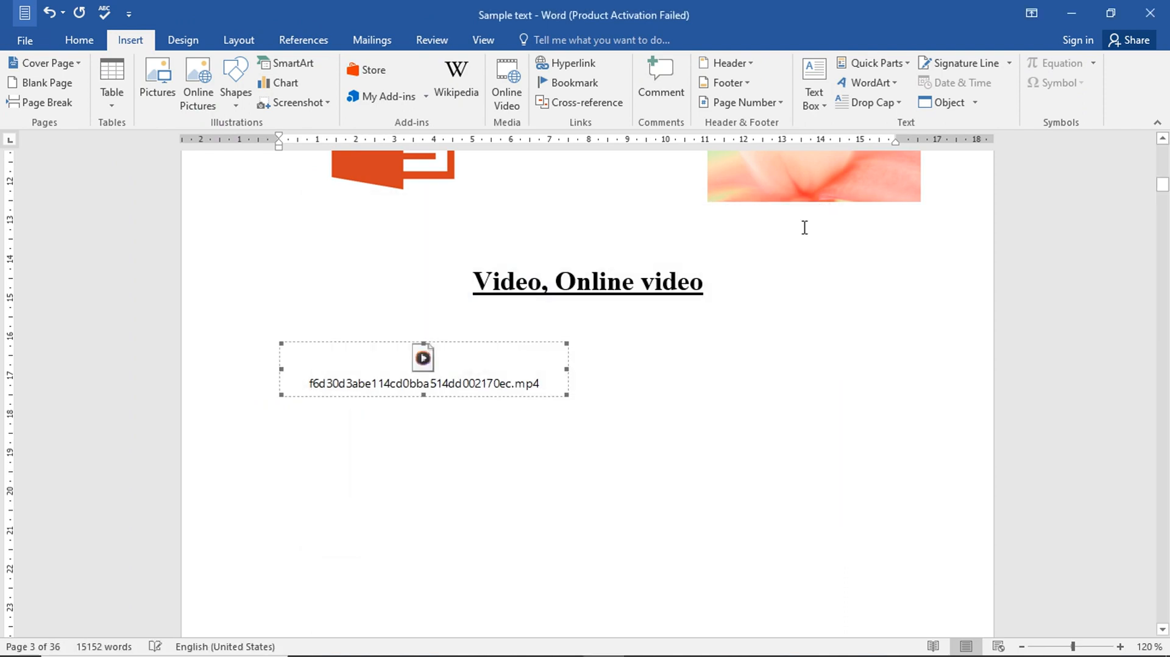
pyautogui.click(428, 388)
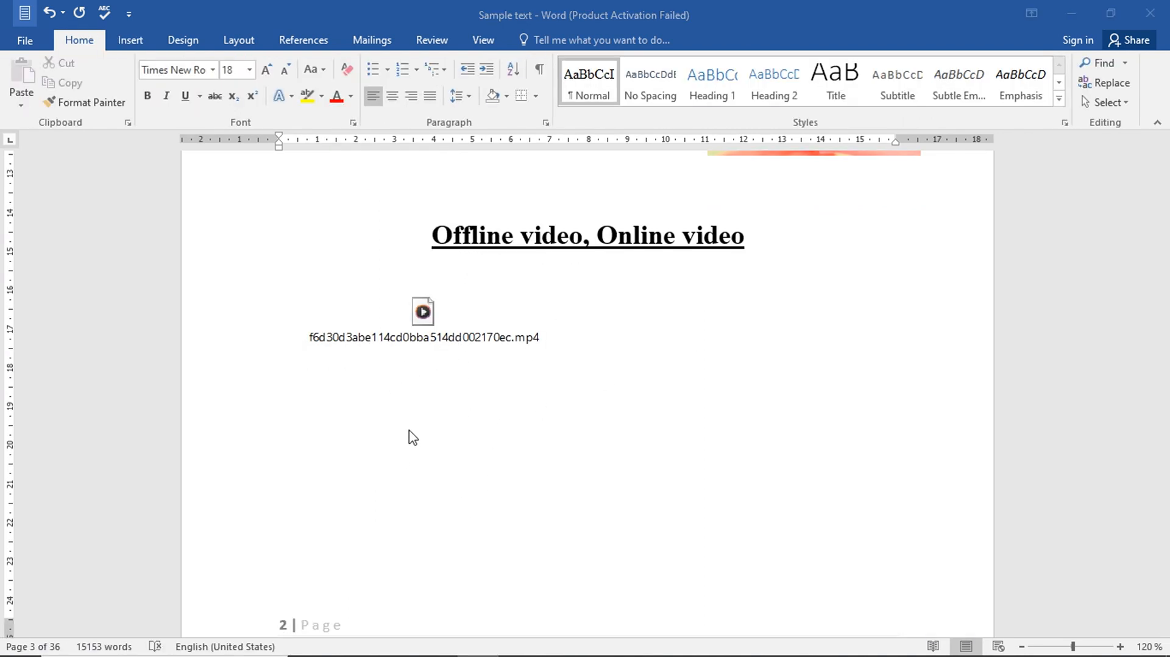
# Place the text cursor below the embedded video and enable the Developer tab in the ribbon customization options.
pyautogui.click(335, 398)
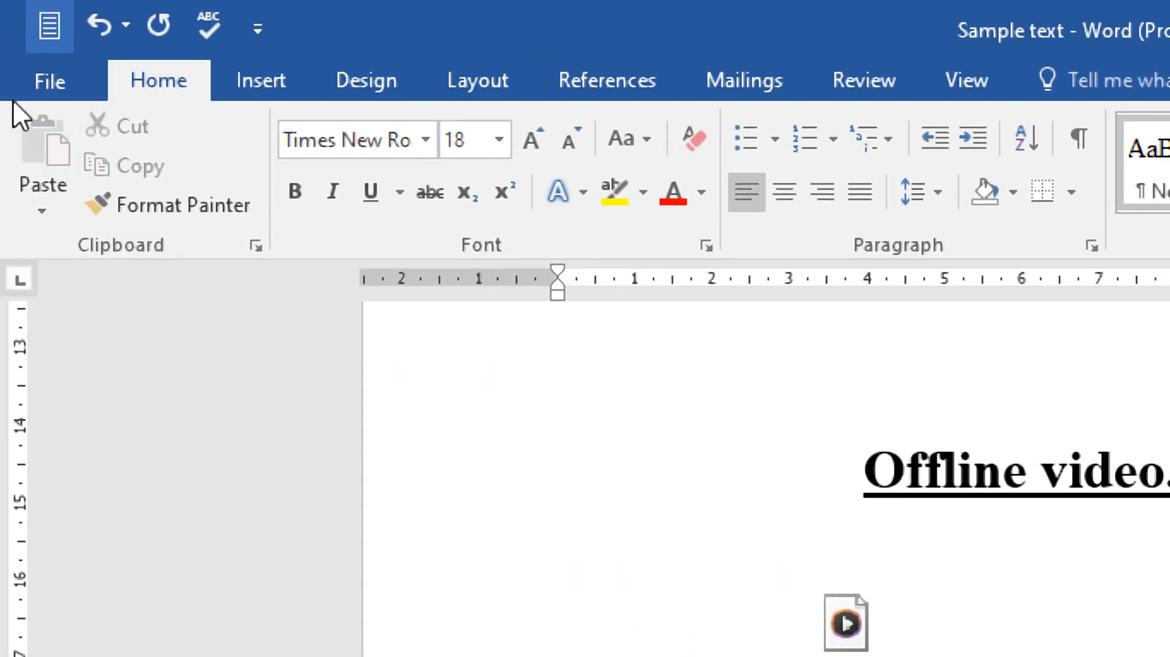
pyautogui.click(49, 89)
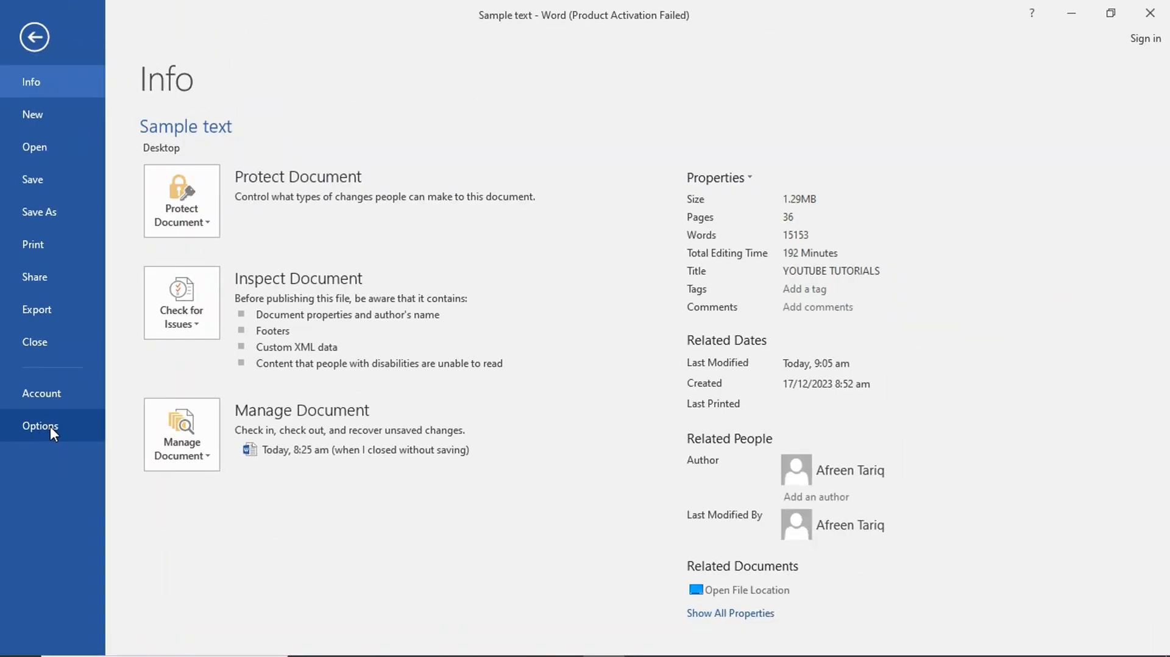
pyautogui.click(49, 426)
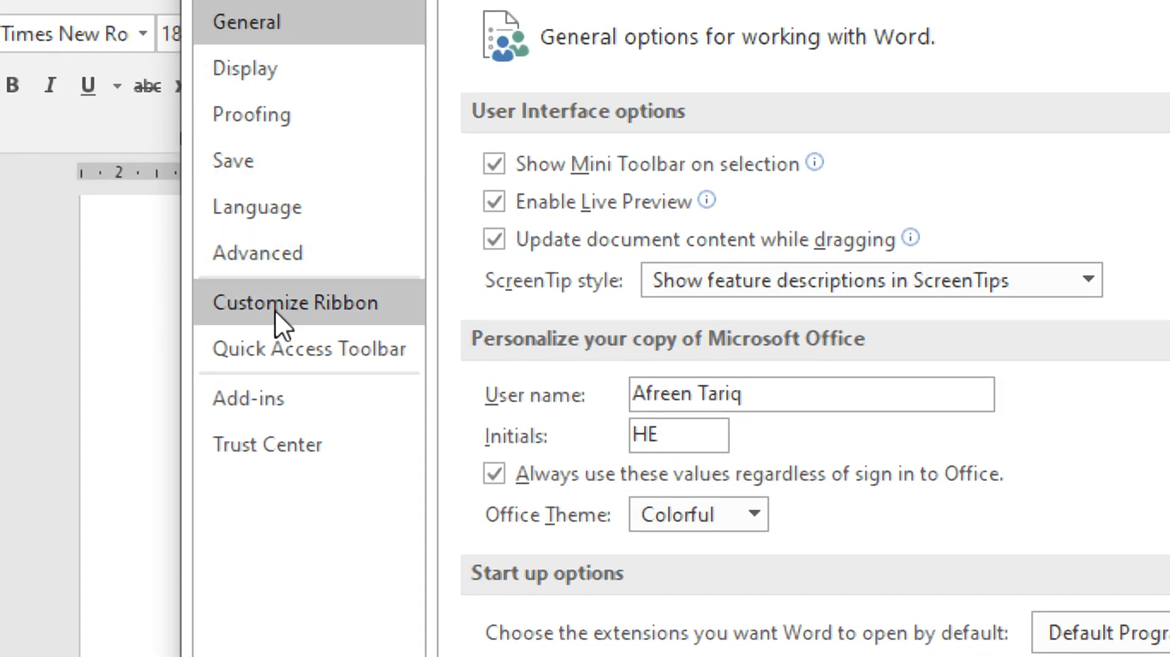
pyautogui.click(311, 309)
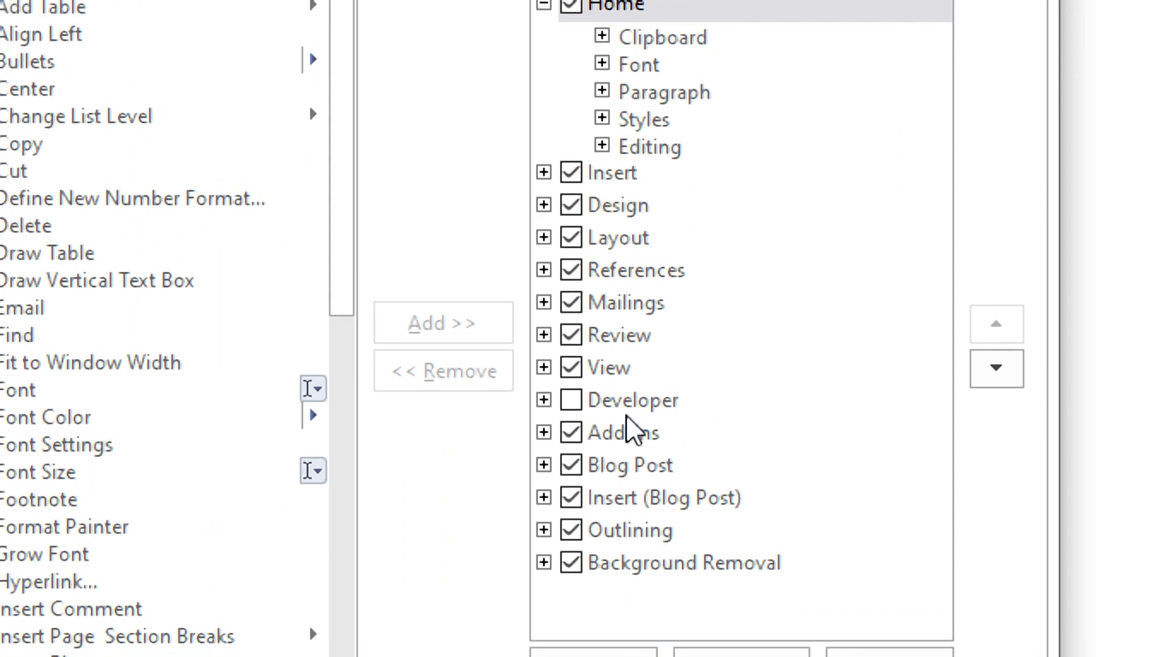
pyautogui.click(572, 401)
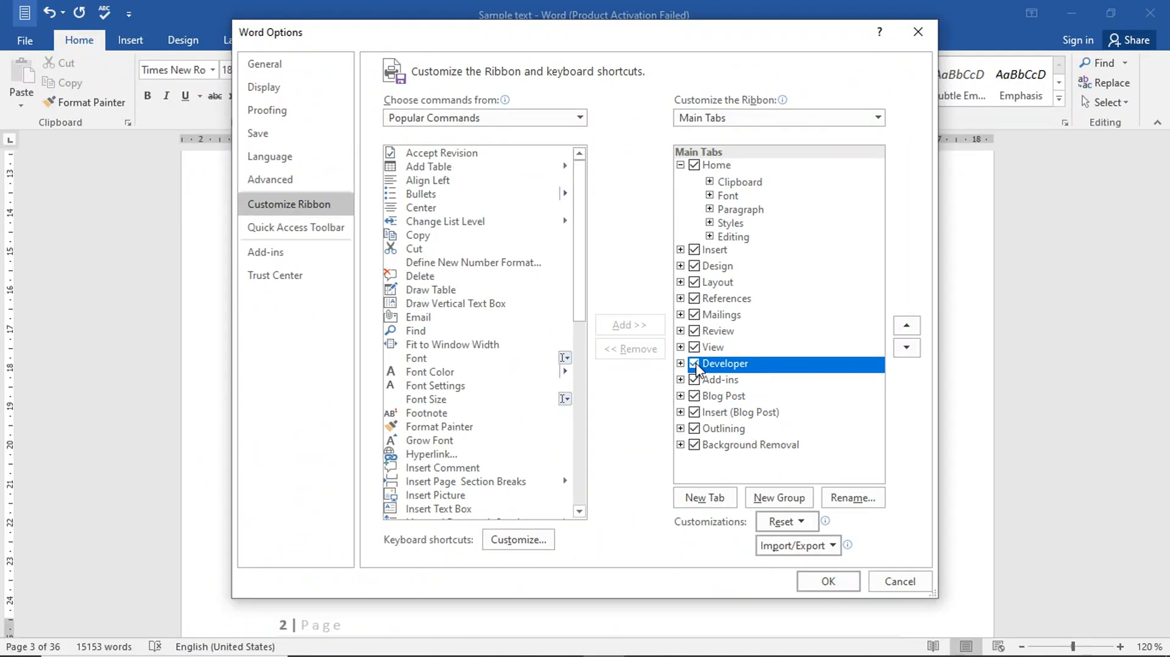
pyautogui.click(828, 582)
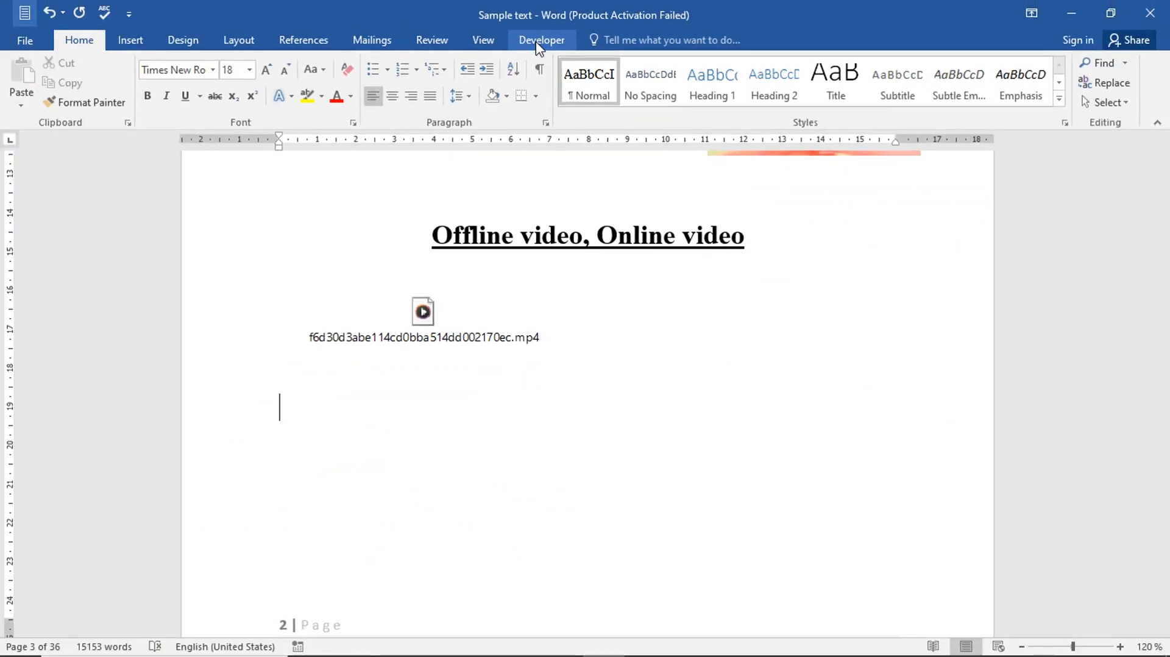
# Insert a Windows Media Player ActiveX control below the embedded video.
pyautogui.click(540, 41)
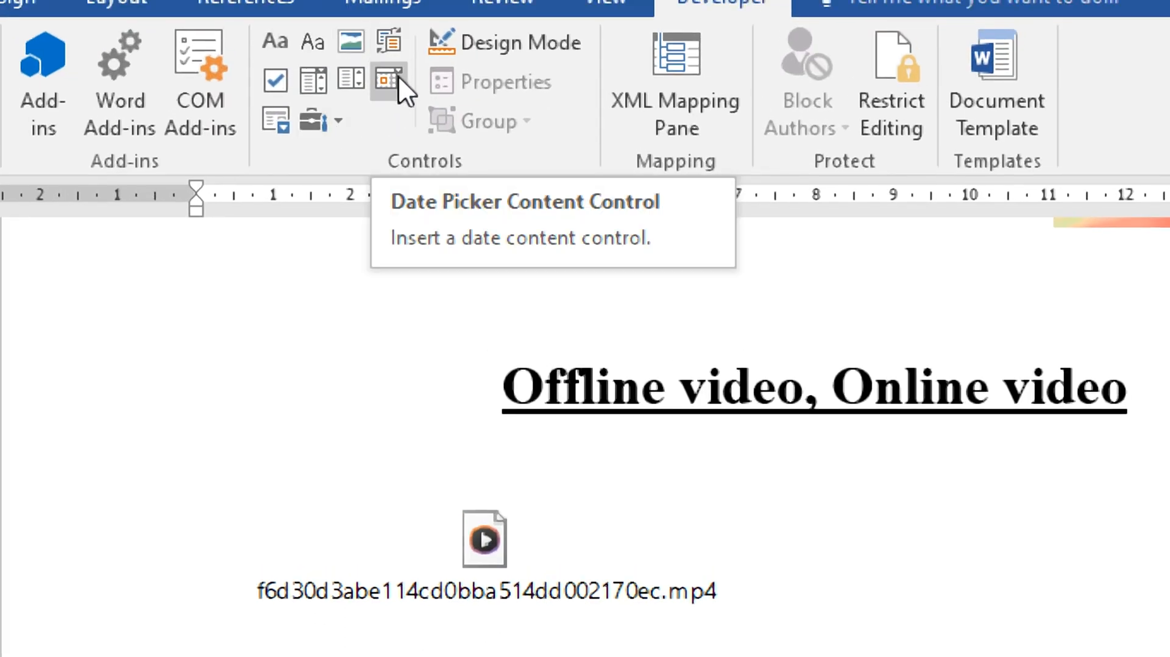
pyautogui.click(338, 122)
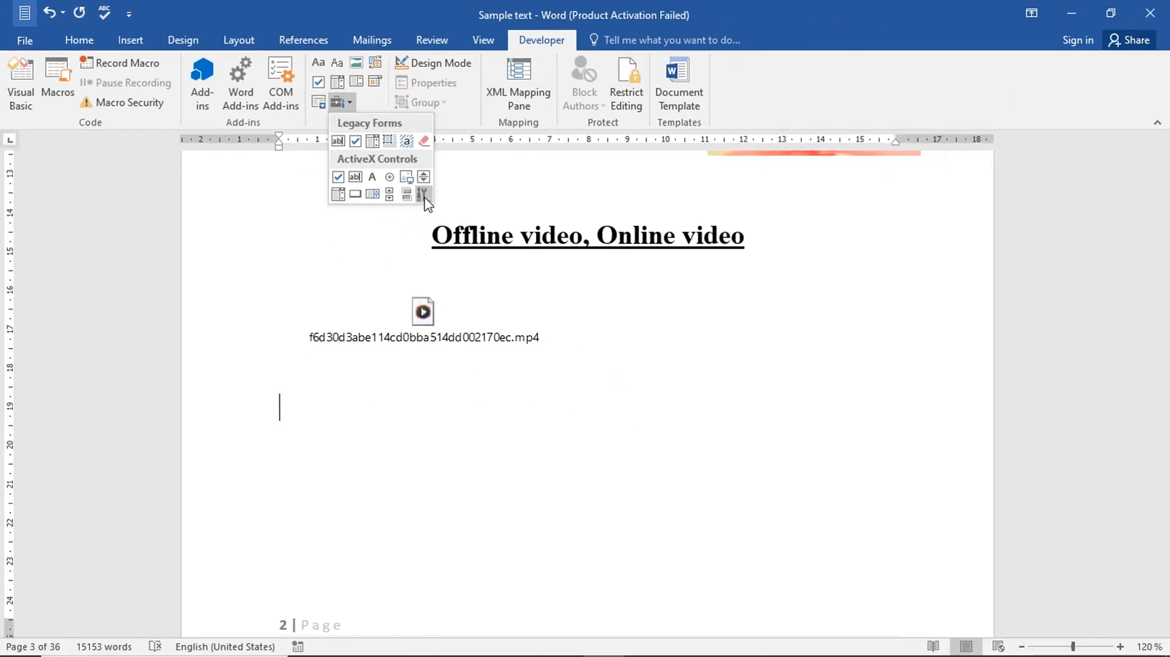
pyautogui.click(425, 195)
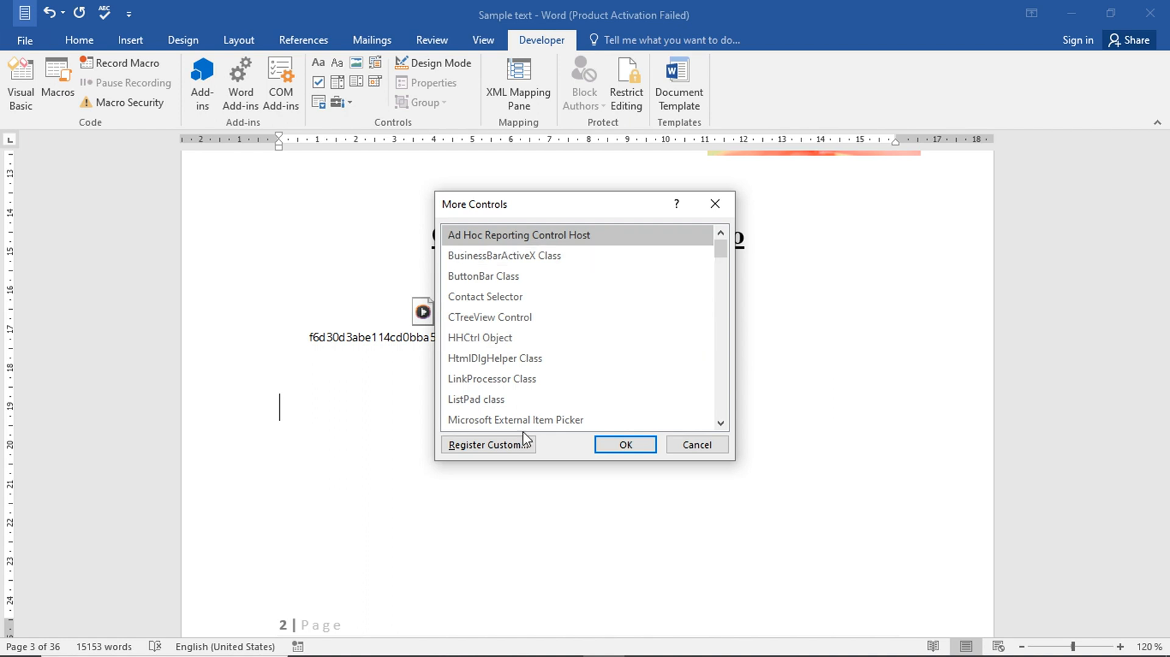
pyautogui.moveTo(724, 254); pyautogui.dragTo(722, 410)
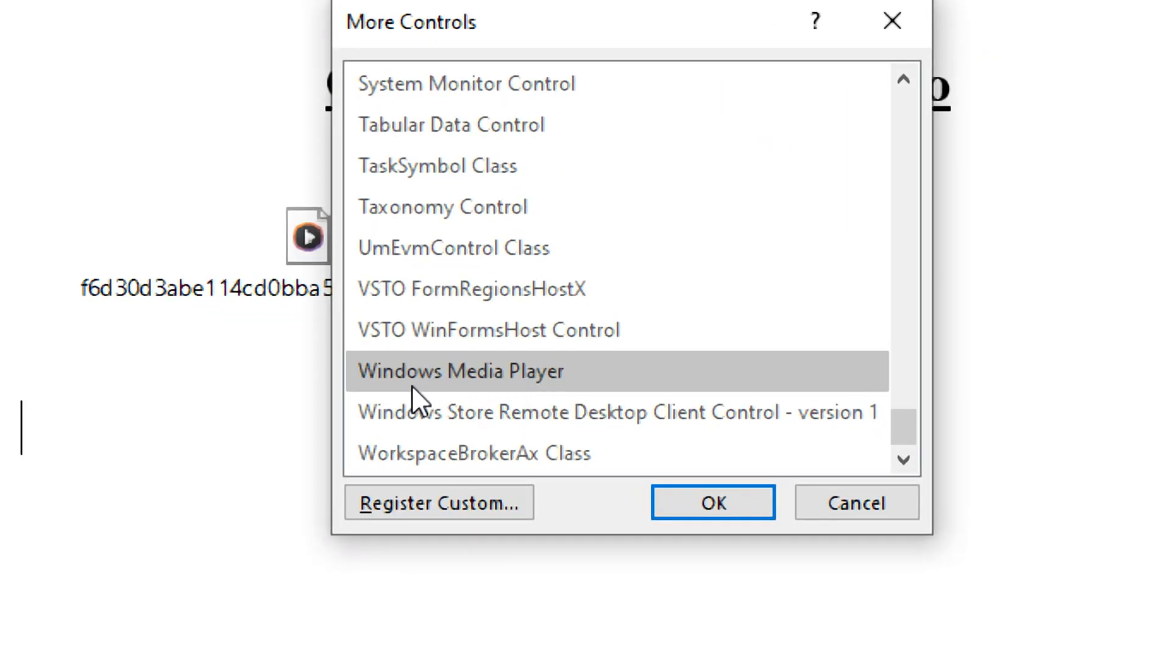
pyautogui.click(450, 370)
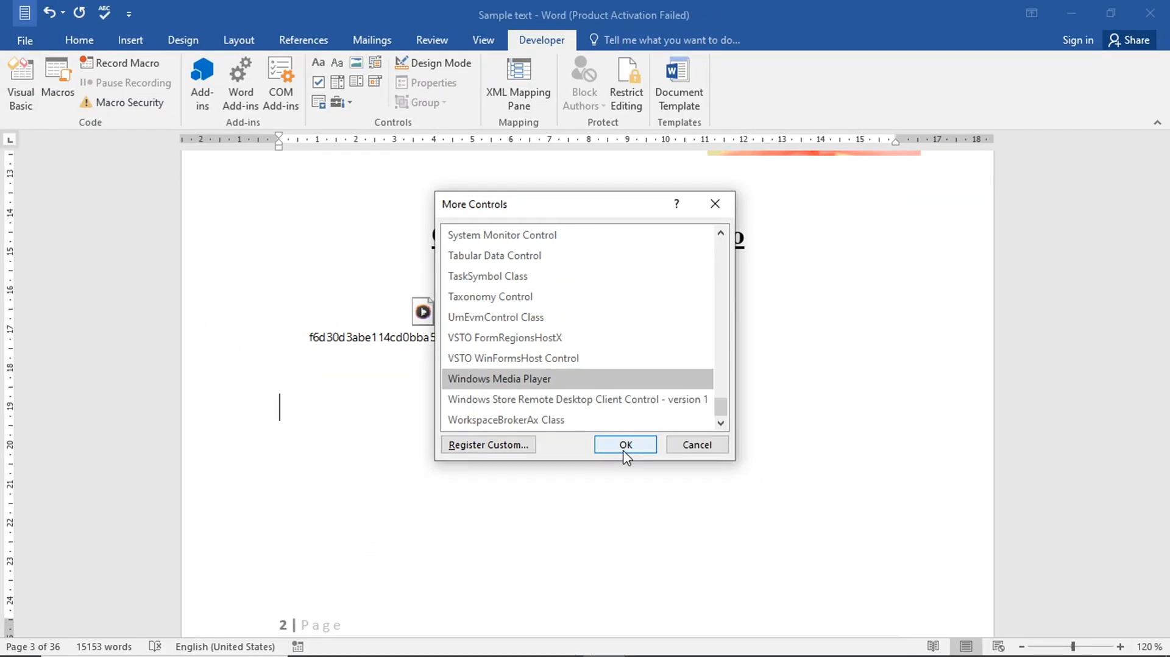
pyautogui.click(624, 452)
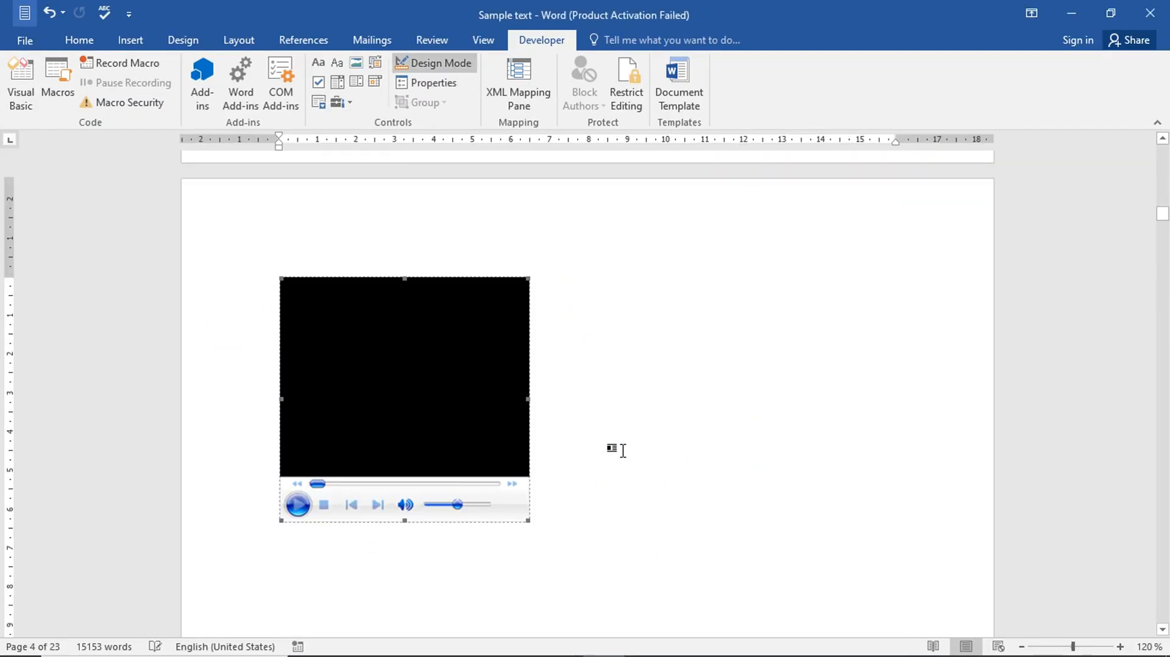
# Resize the media player control on the page to about 309 wide and 206 high.
pyautogui.scroll(1, 562, 422)
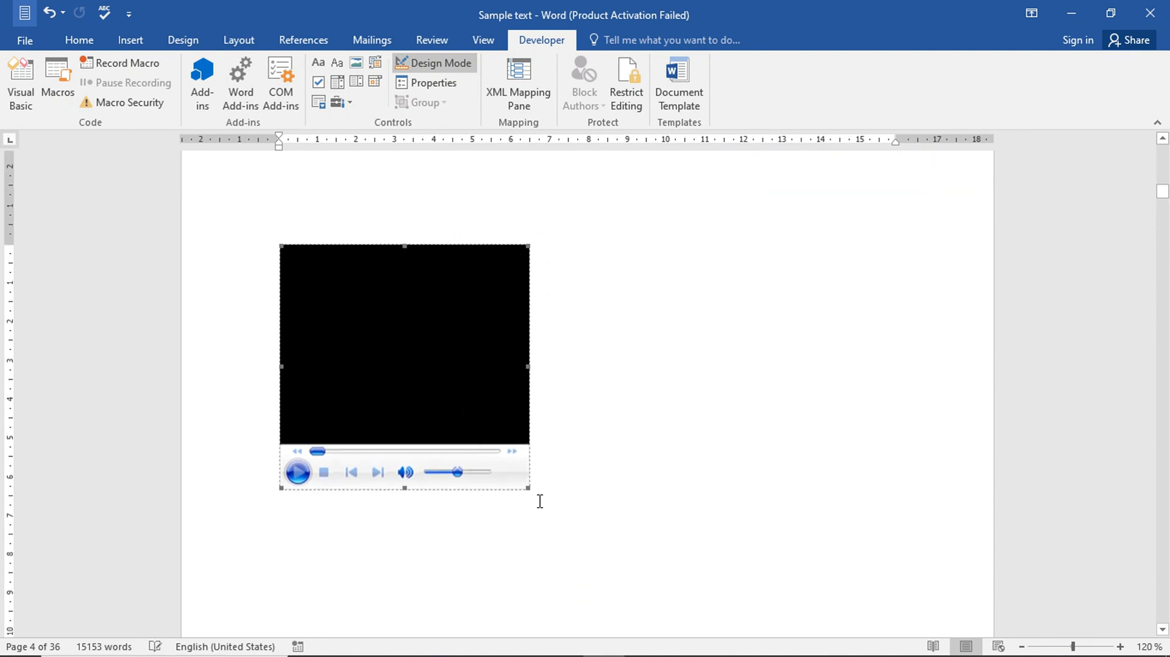
pyautogui.moveTo(529, 495); pyautogui.dragTo(699, 394)
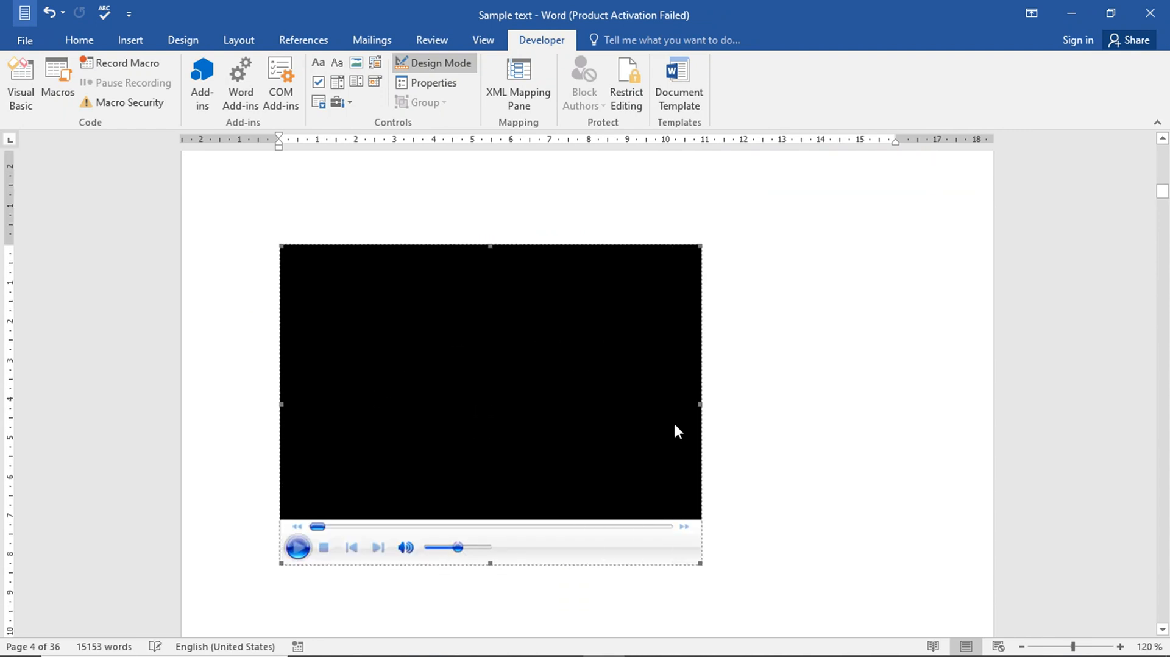
pyautogui.moveTo(493, 545); pyautogui.dragTo(496, 524)
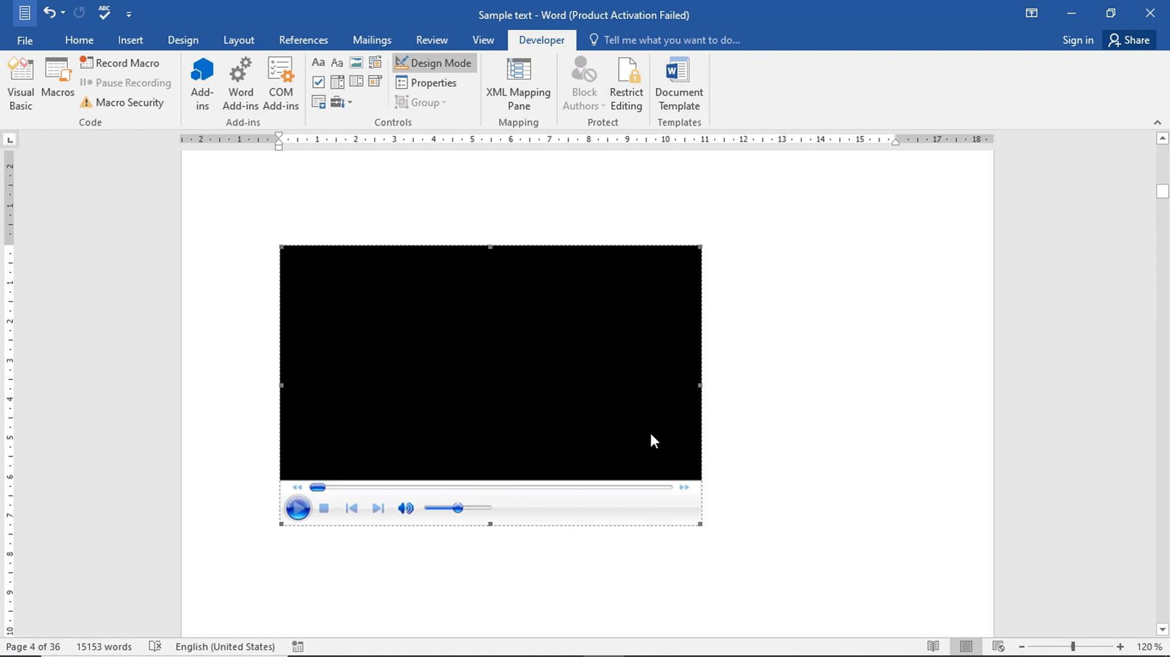
# Open the media player control's properties, and move and widen the Properties window so its values are readable.
pyautogui.rightClick(473, 342)
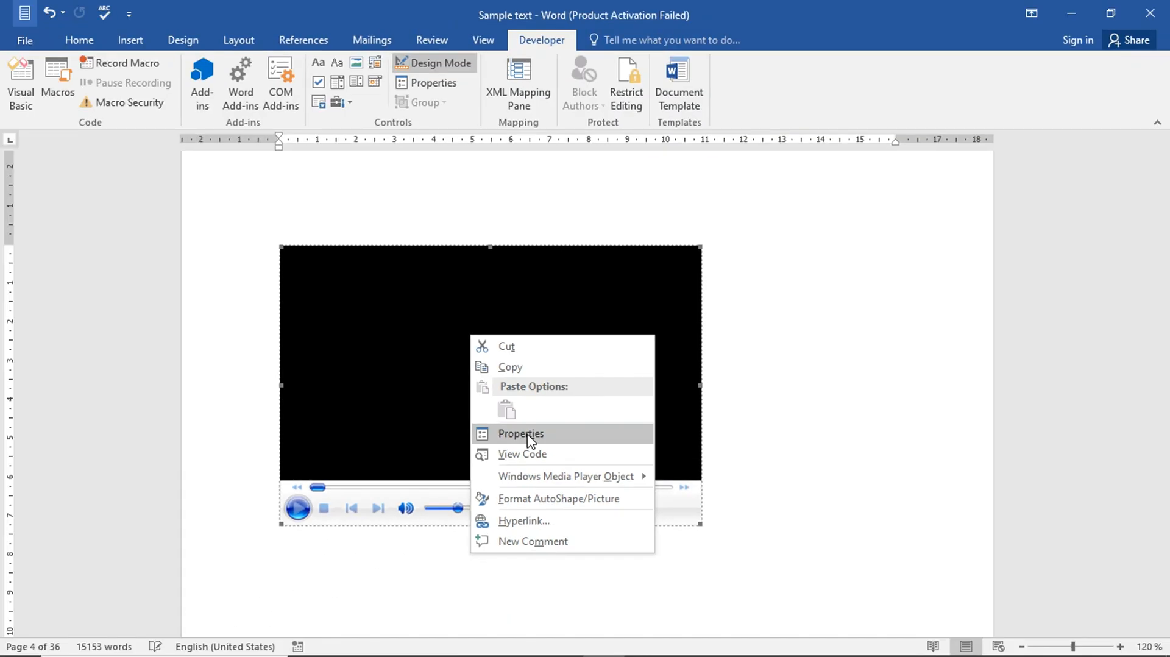
pyautogui.click(527, 435)
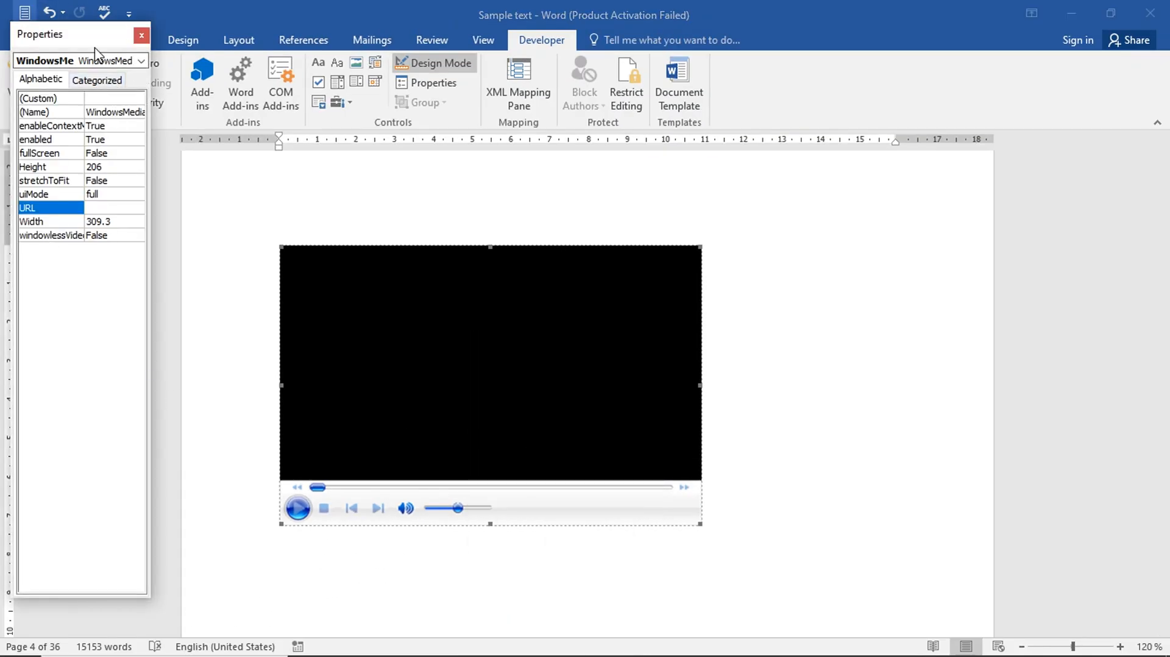
pyautogui.moveTo(97, 38); pyautogui.dragTo(606, 57)
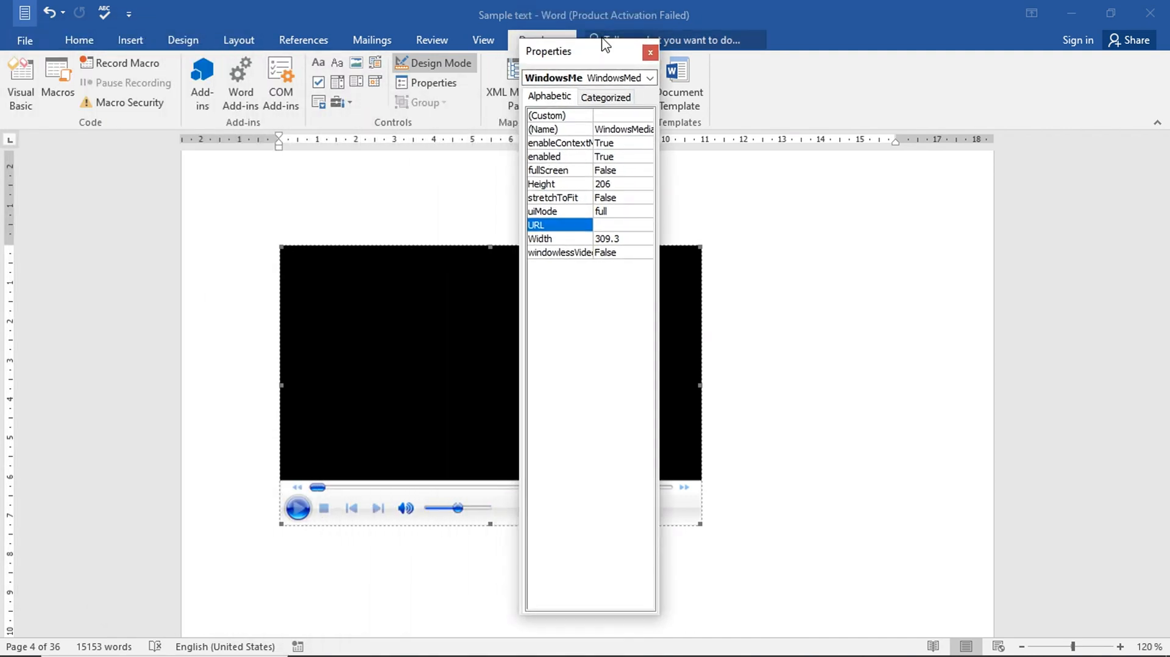
pyautogui.moveTo(602, 38); pyautogui.dragTo(597, 268)
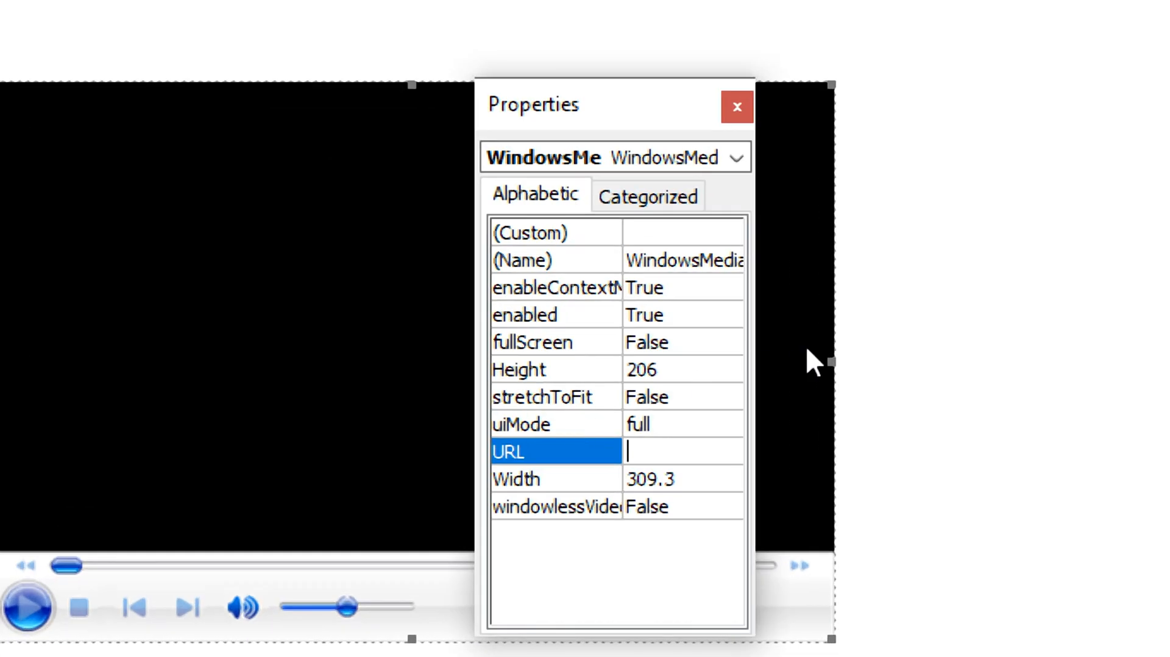
pyautogui.moveTo(755, 342); pyautogui.dragTo(1143, 284)
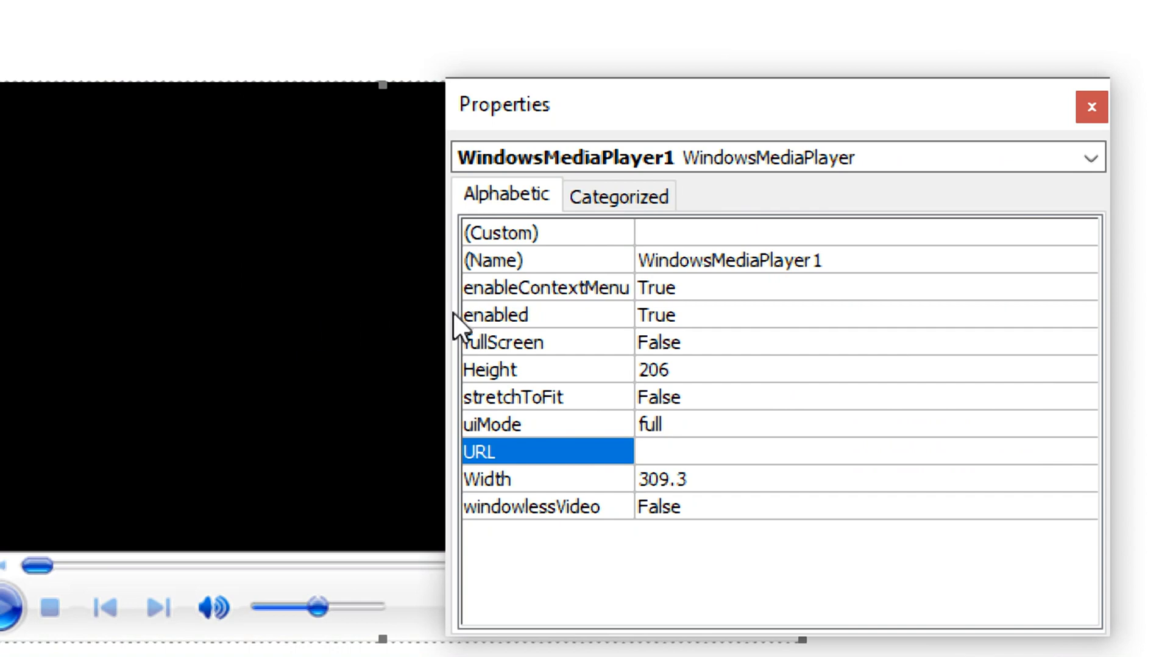
# Widen the Properties window, open the media player's custom properties dialog, and place the two windows side by side.
pyautogui.moveTo(444, 312); pyautogui.dragTo(272, 287)
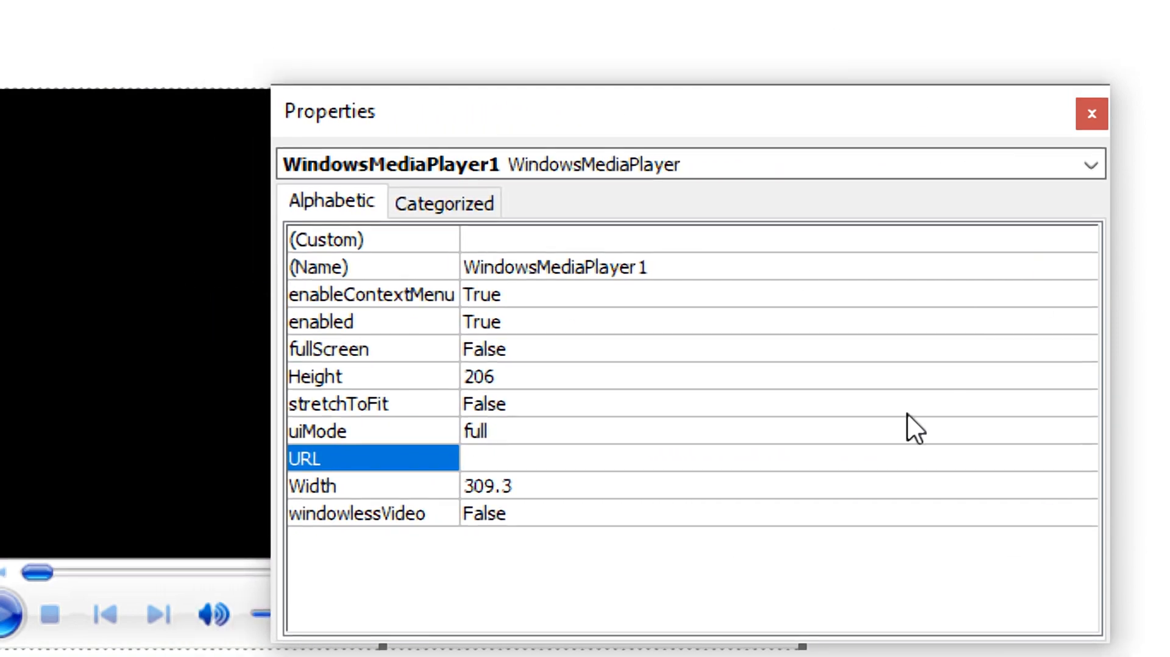
pyautogui.click(326, 241)
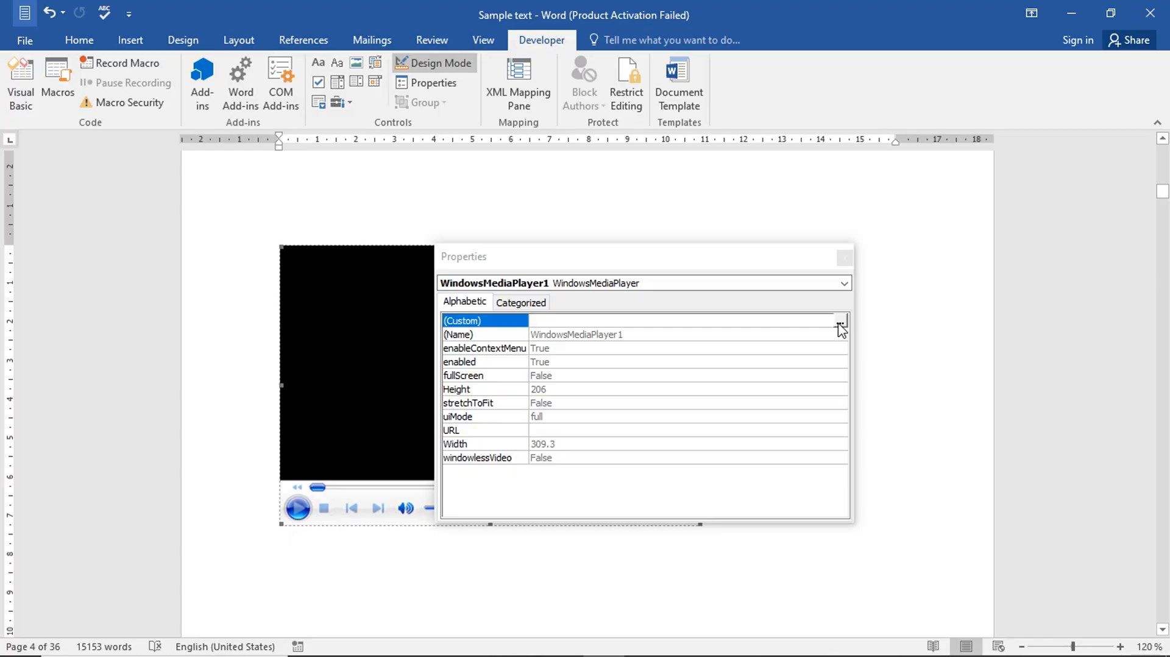
pyautogui.click(1082, 242)
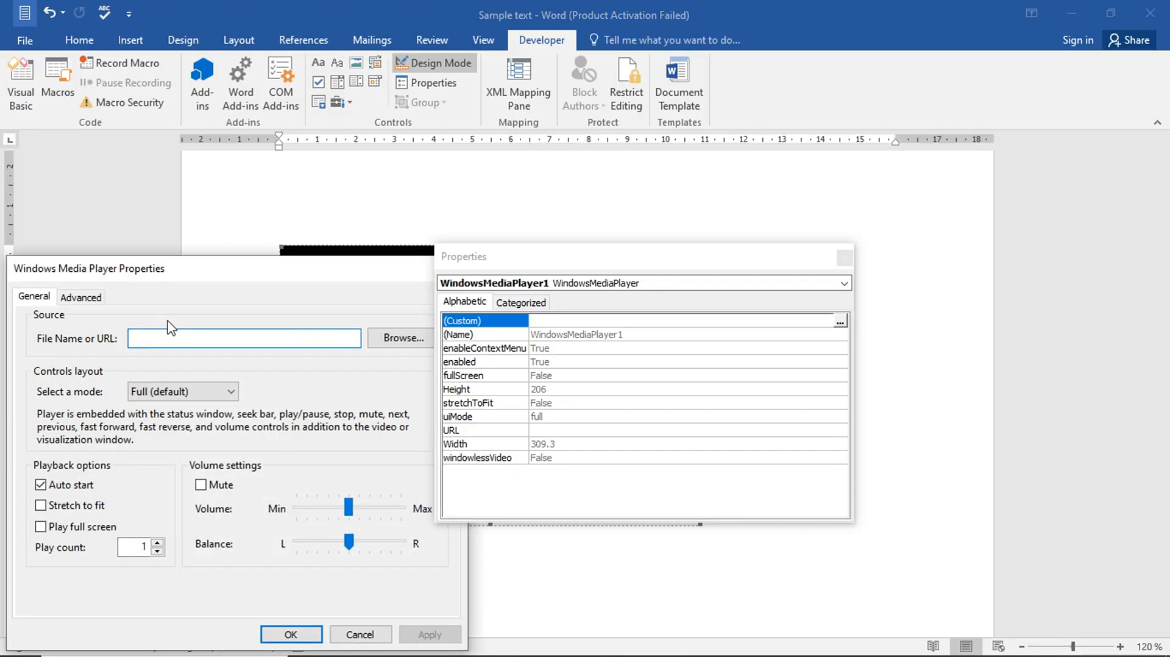
pyautogui.moveTo(270, 282); pyautogui.dragTo(374, 196)
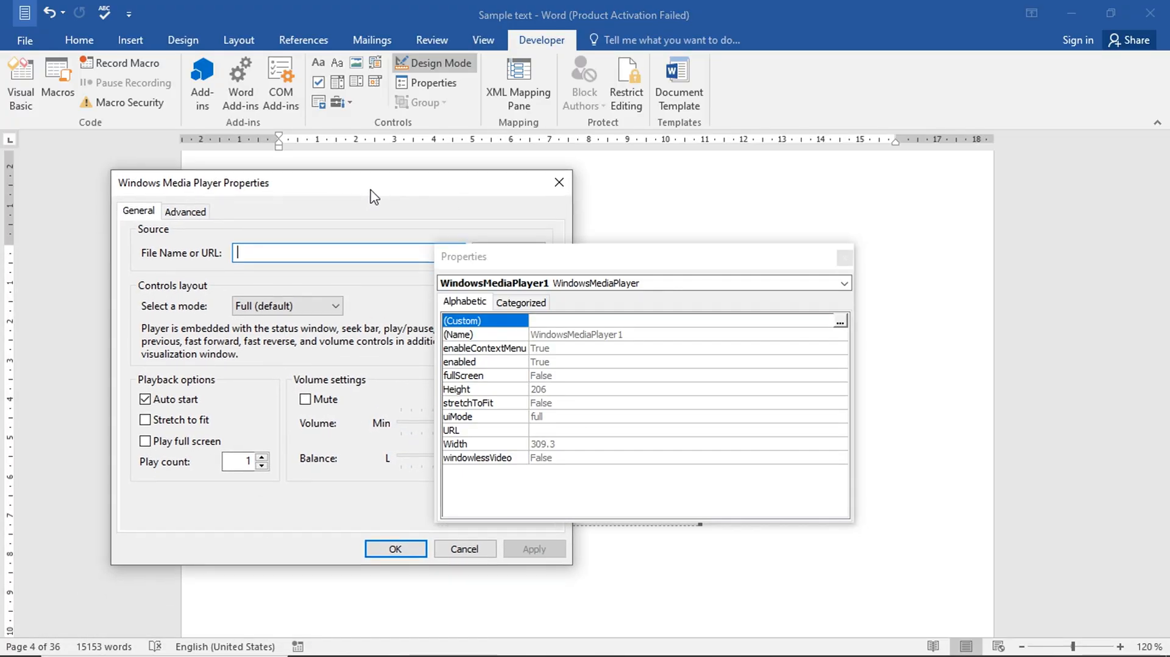
pyautogui.moveTo(682, 260); pyautogui.dragTo(912, 210)
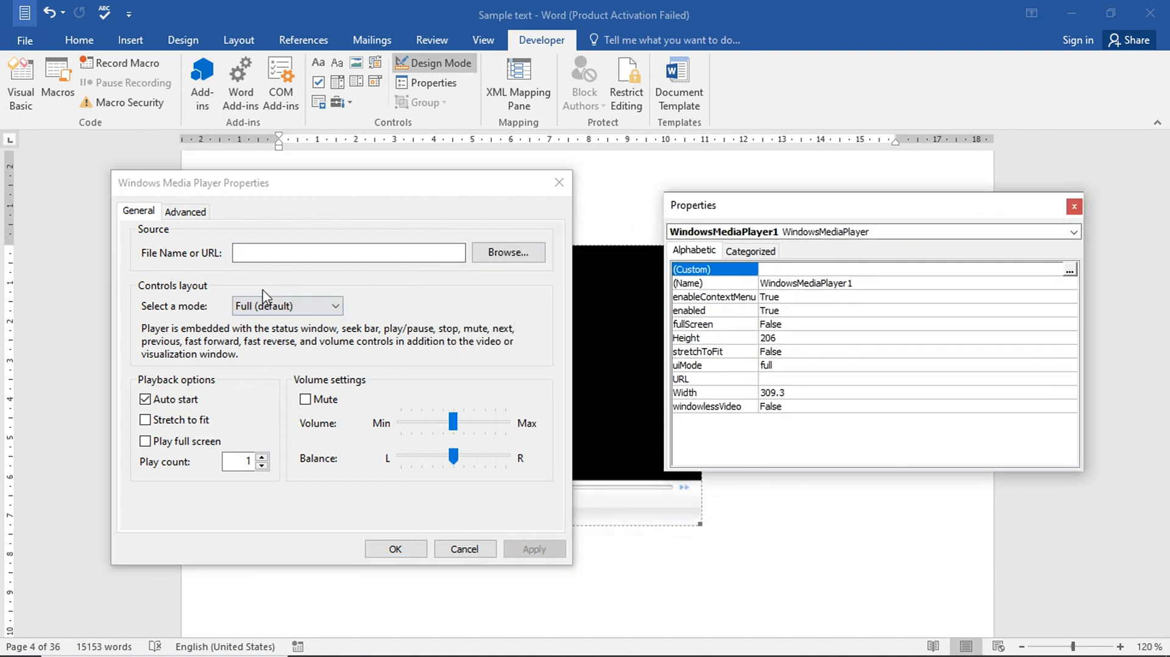
# Set the media player's source file to VID-20230815-WA0021.mp4 from the Videos folder and apply the change.
pyautogui.click(496, 252)
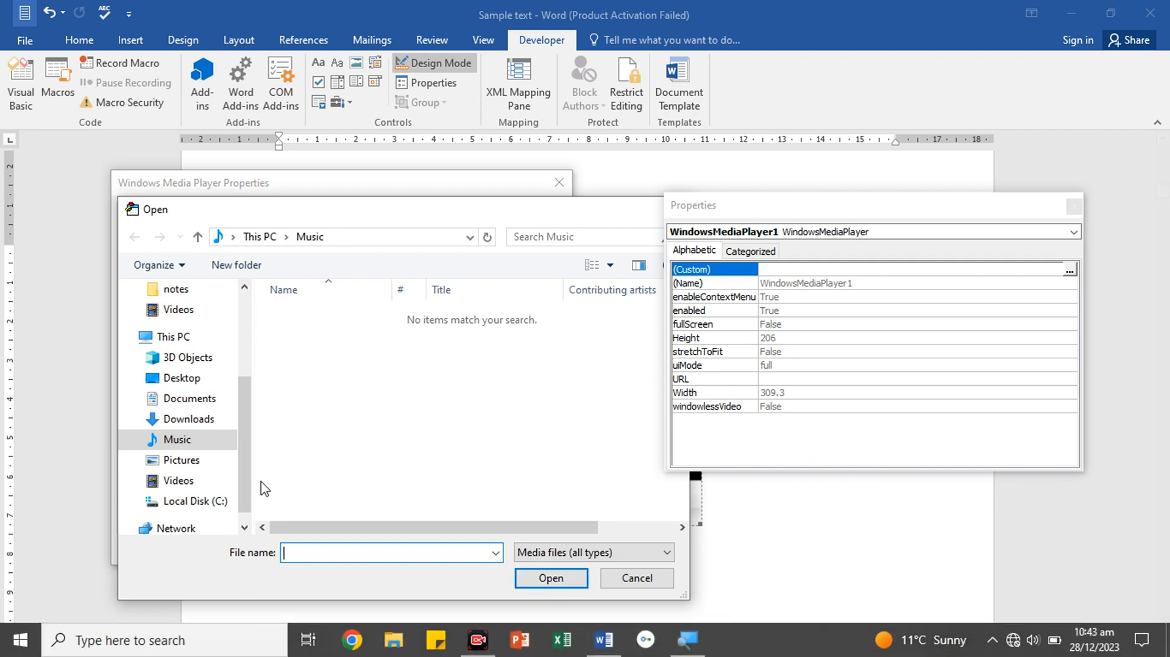
pyautogui.click(207, 483)
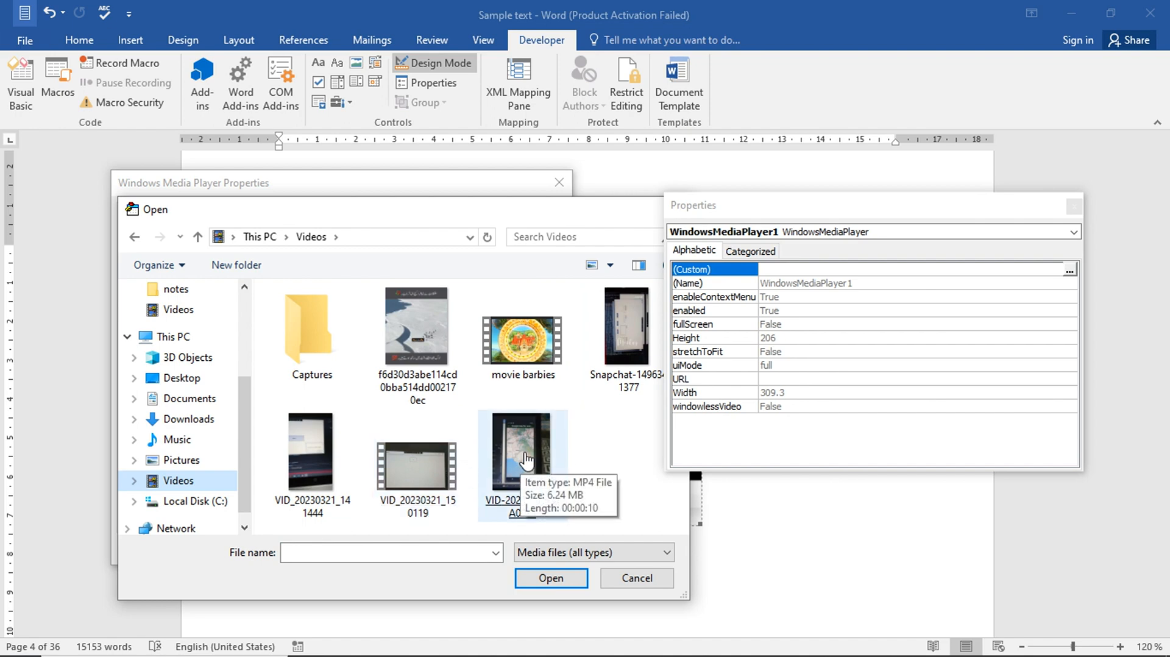
pyautogui.click(527, 461)
pyautogui.doubleClick(526, 461)
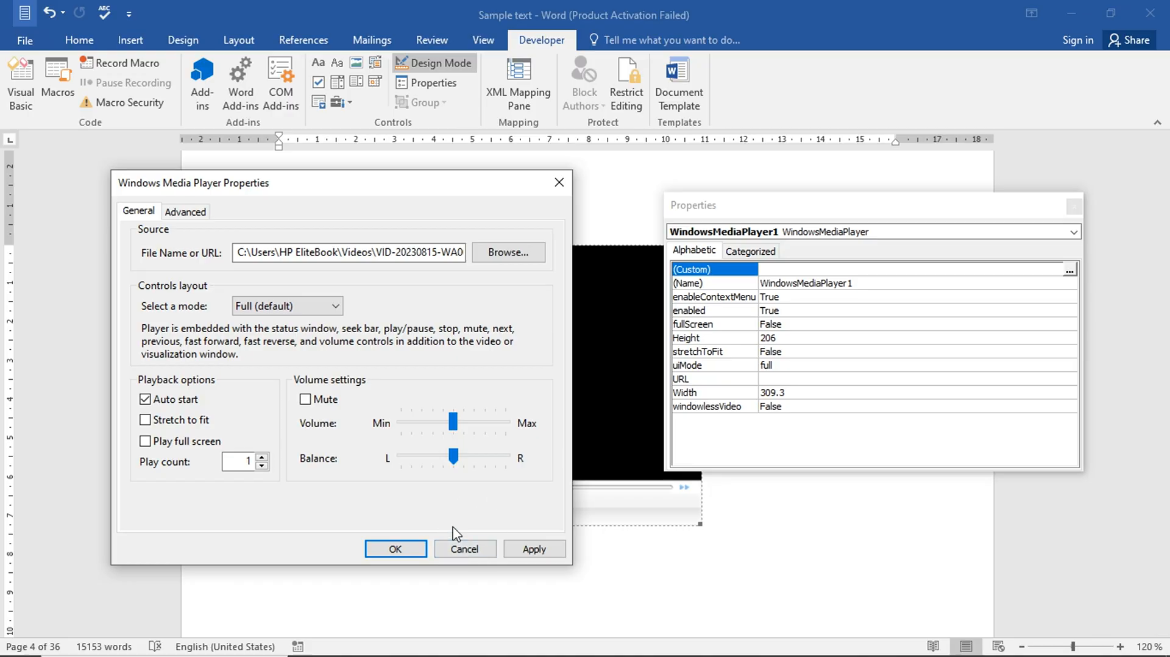
pyautogui.click(533, 549)
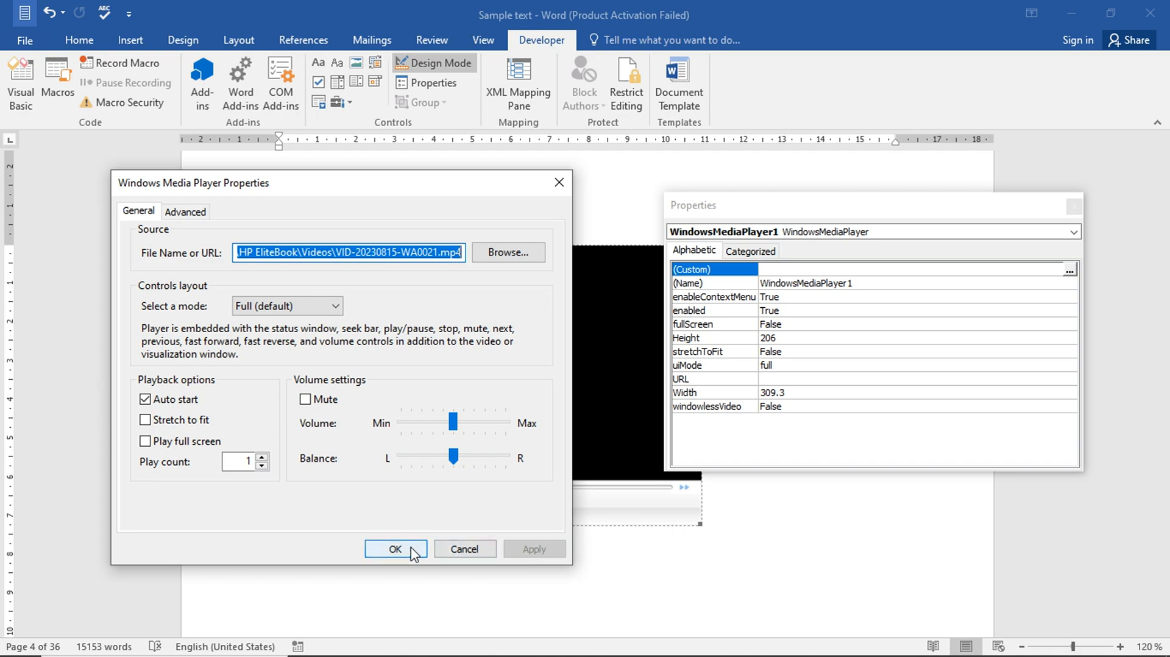
pyautogui.click(395, 550)
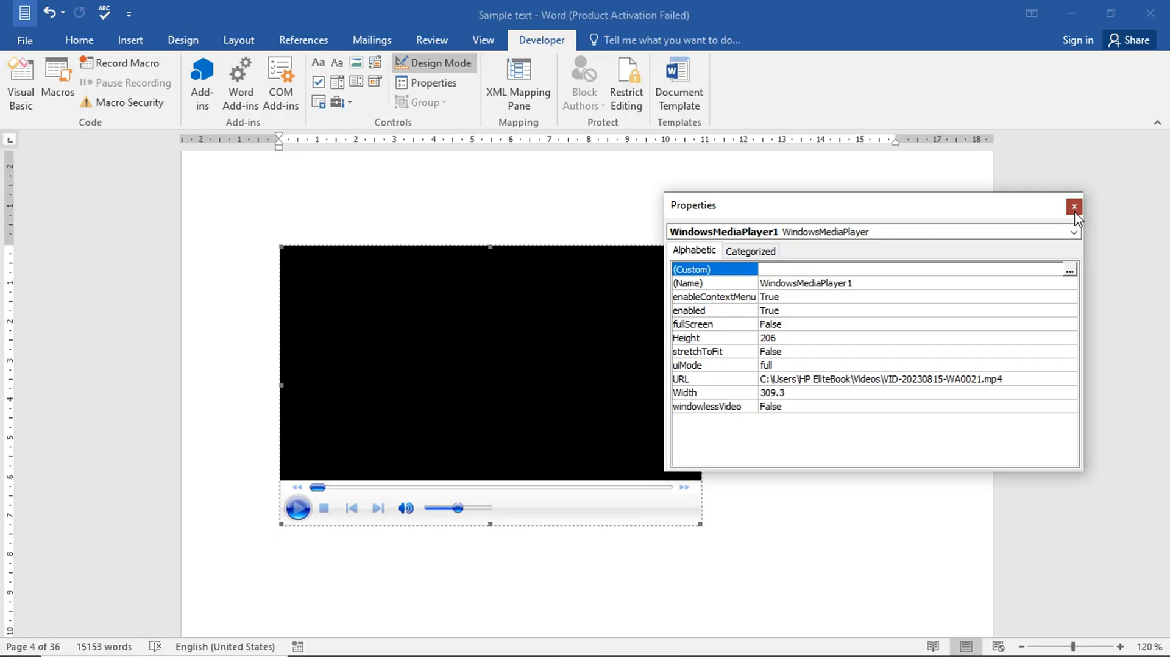
# Close the control's Properties window and turn off Design Mode so the media player can play its video.
pyautogui.click(1073, 206)
pyautogui.click(862, 266)
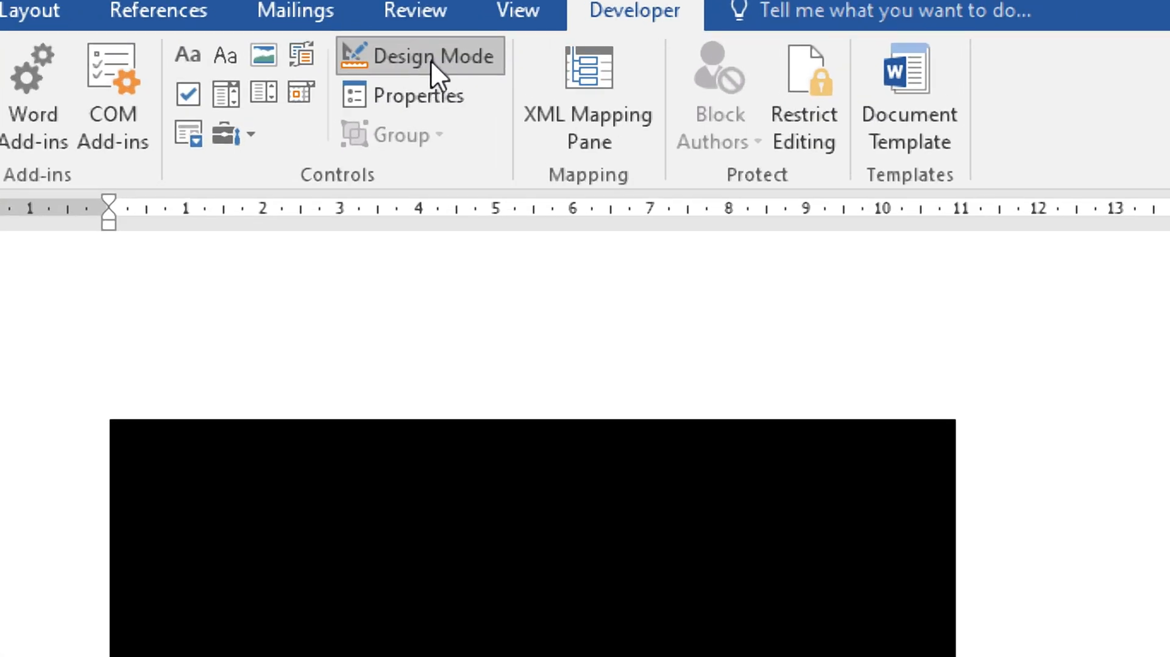
pyautogui.click(430, 60)
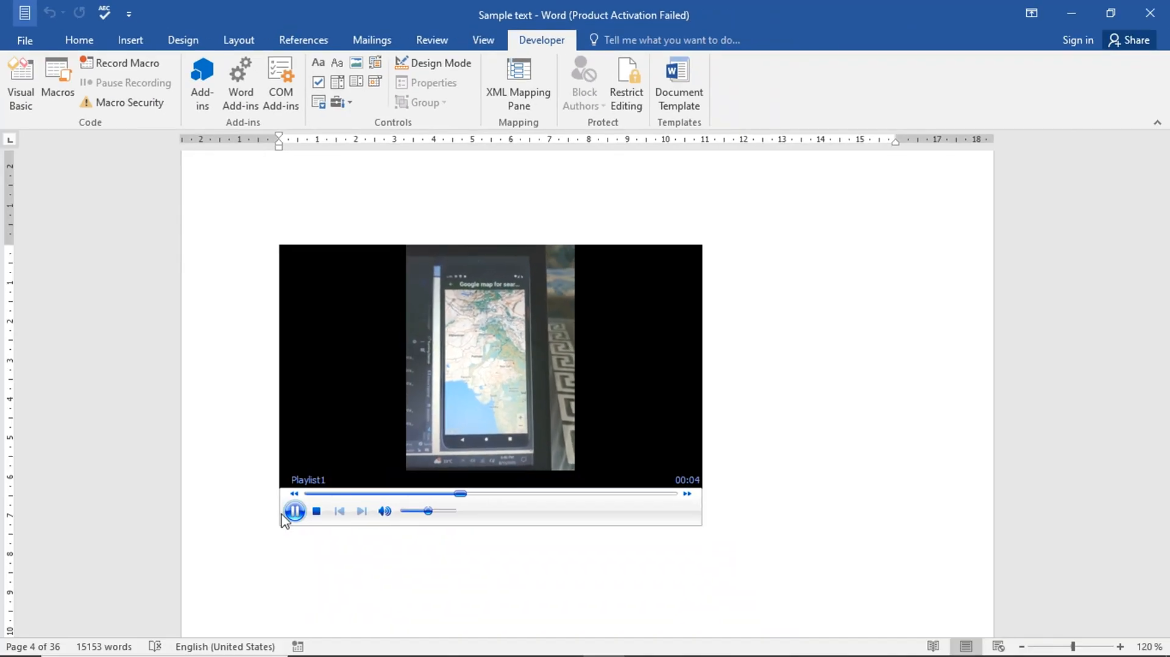
# Test the embedded player's pause, stop, play and volume controls, lowering the volume to near minimum.
pyautogui.click(295, 512)
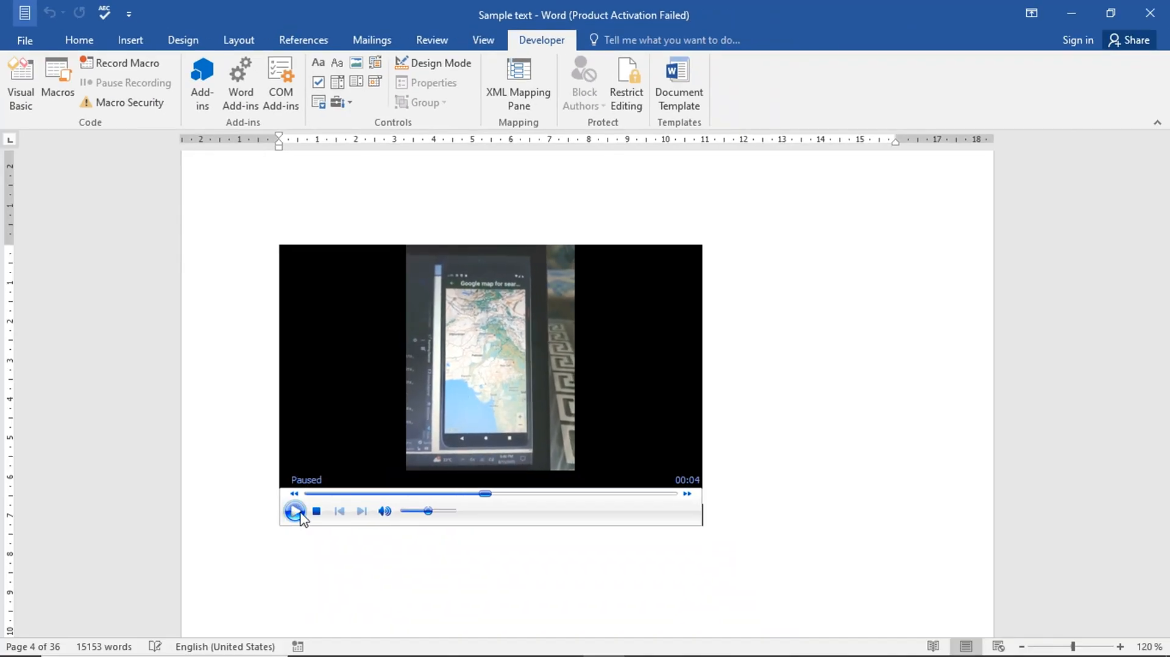
pyautogui.click(316, 512)
pyautogui.click(295, 511)
pyautogui.moveTo(428, 512); pyautogui.dragTo(420, 512)
pyautogui.click(404, 511)
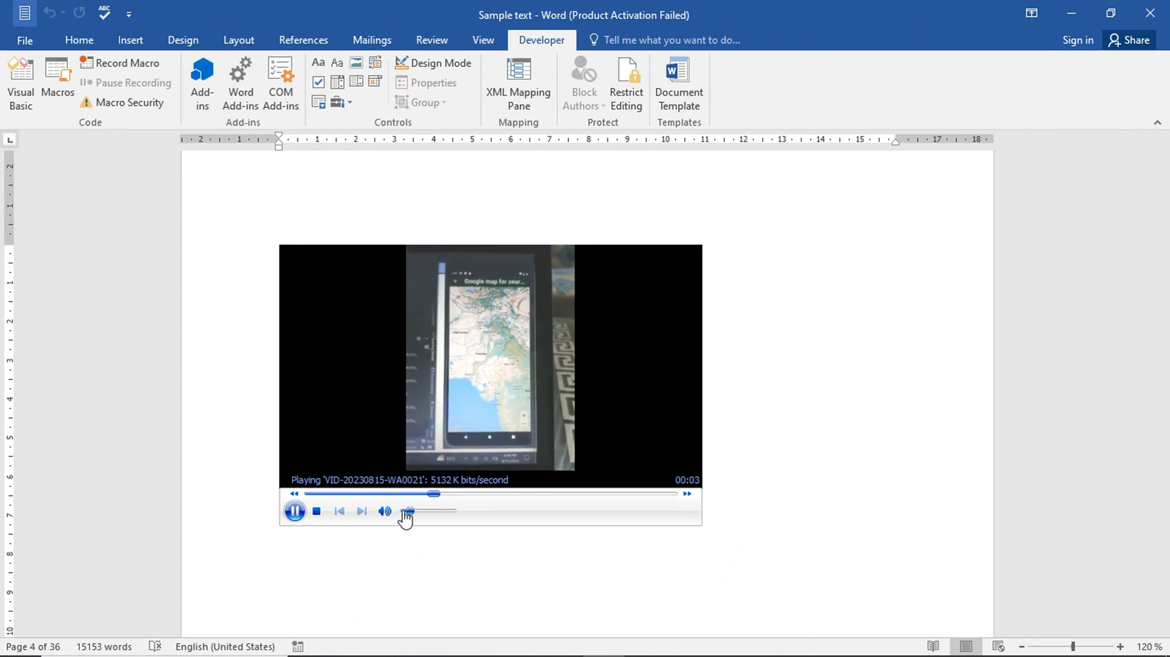
pyautogui.click(295, 512)
pyautogui.click(295, 511)
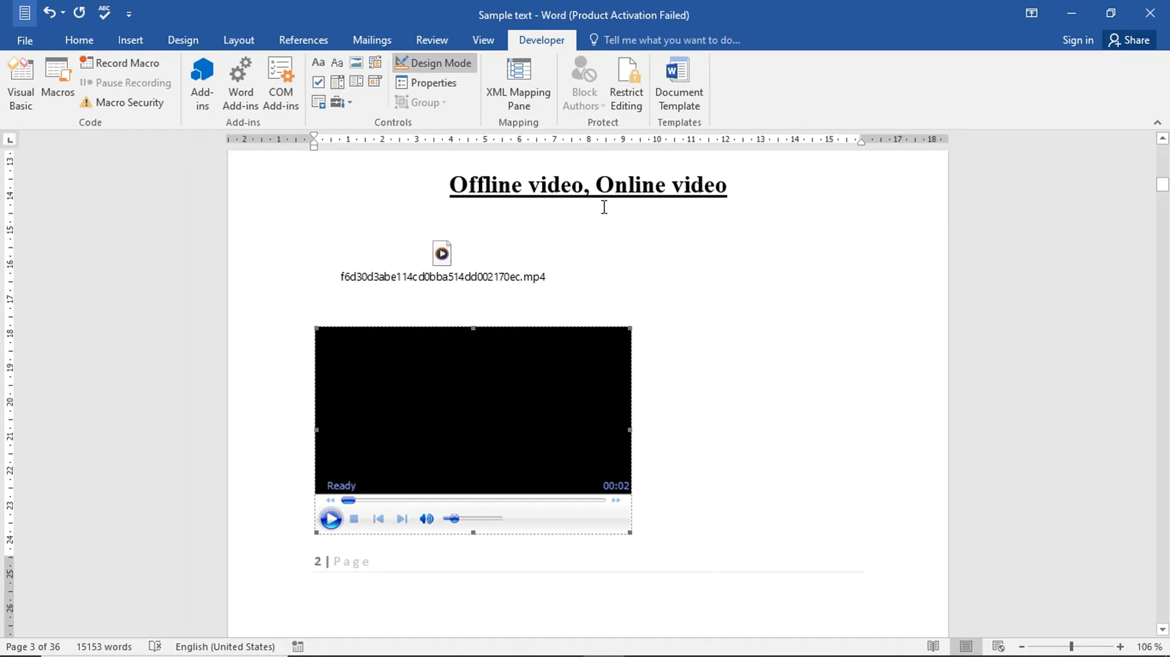
# Enlarge the media player control slightly and play its video outside Design Mode, stopping it and lowering the volume.
pyautogui.moveTo(631, 328); pyautogui.dragTo(642, 387)
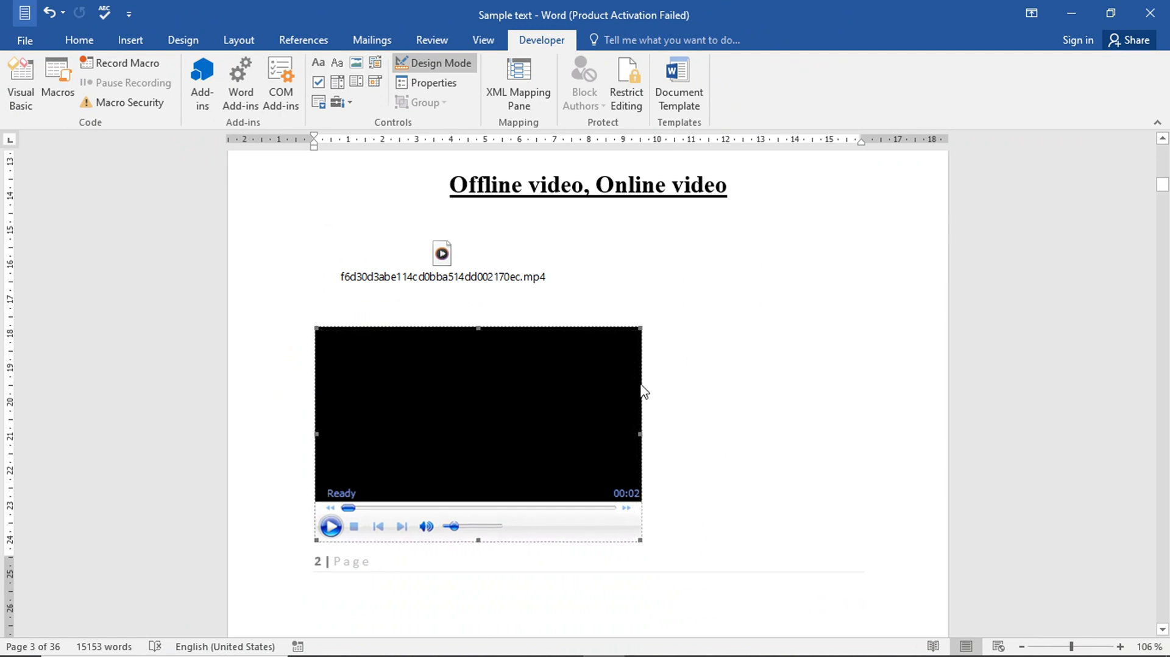
pyautogui.click(435, 67)
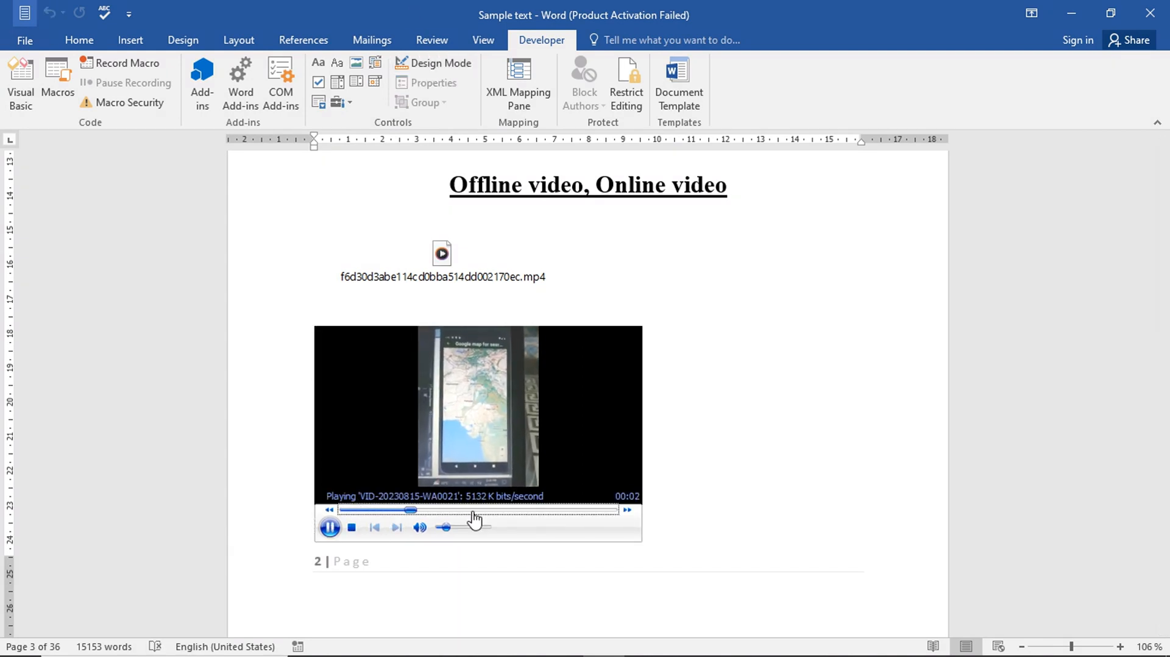
pyautogui.click(329, 527)
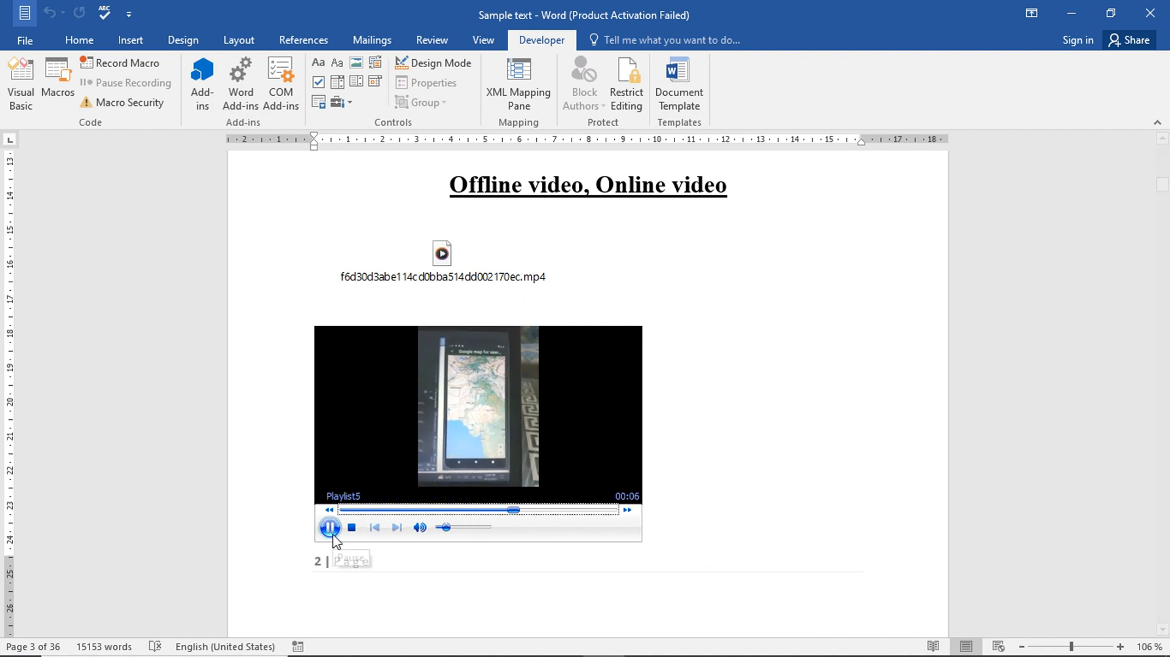
pyautogui.click(351, 529)
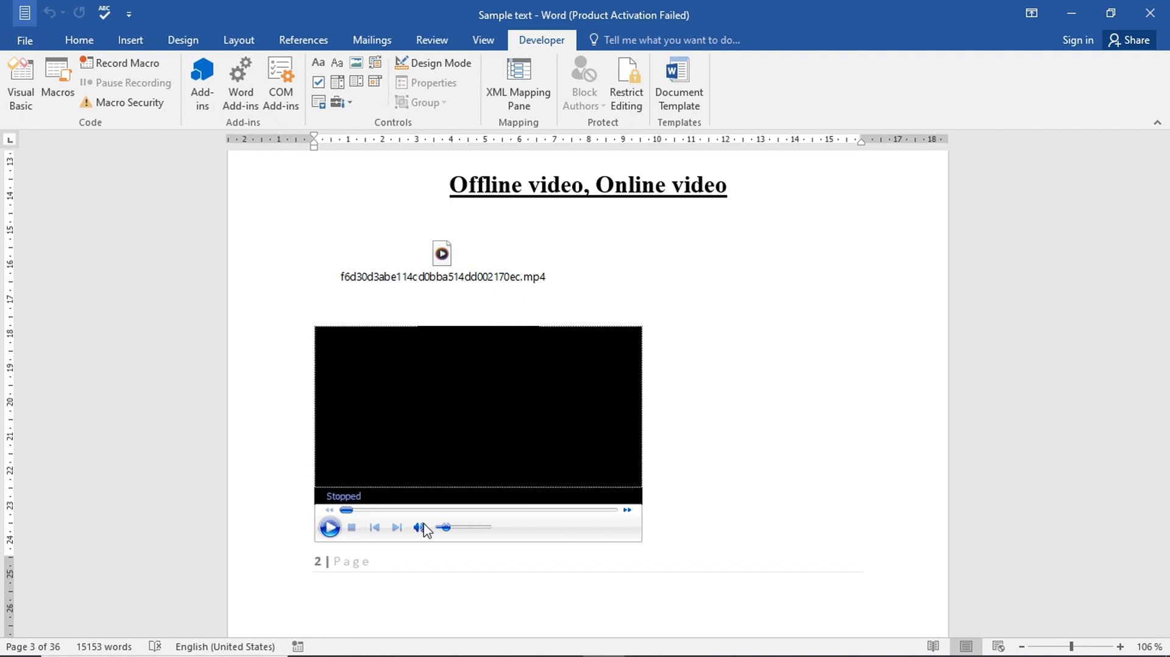
pyautogui.click(470, 528)
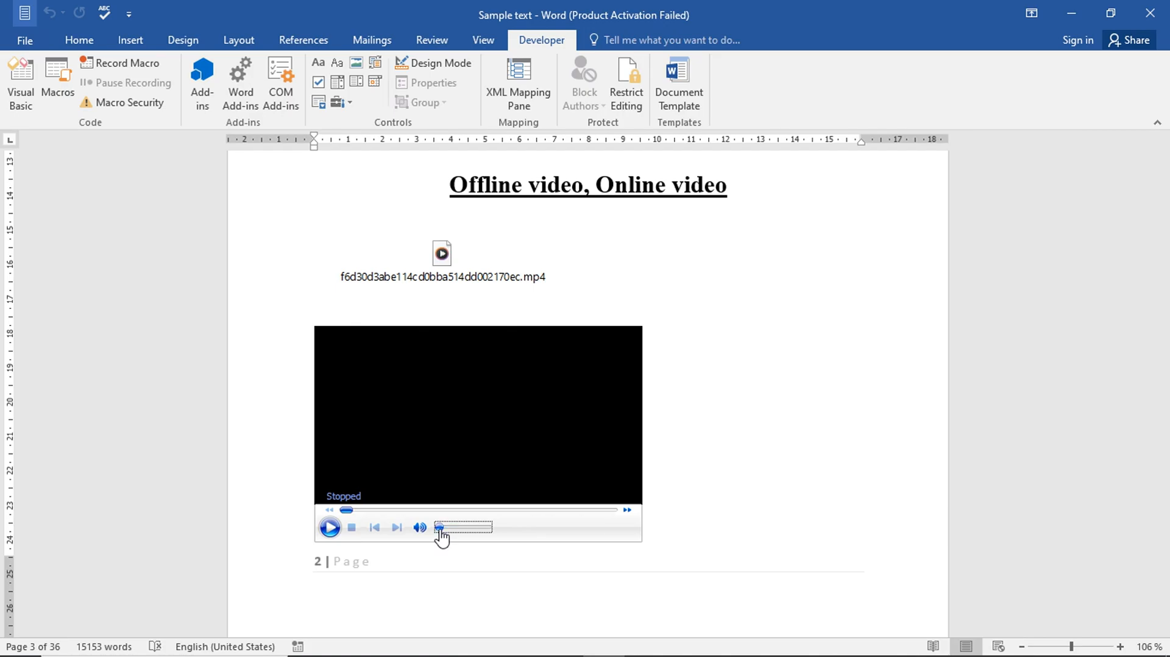
# Narrow the media player control to a roughly square shape in Design Mode and check its playback outside Design Mode.
pyautogui.click(463, 63)
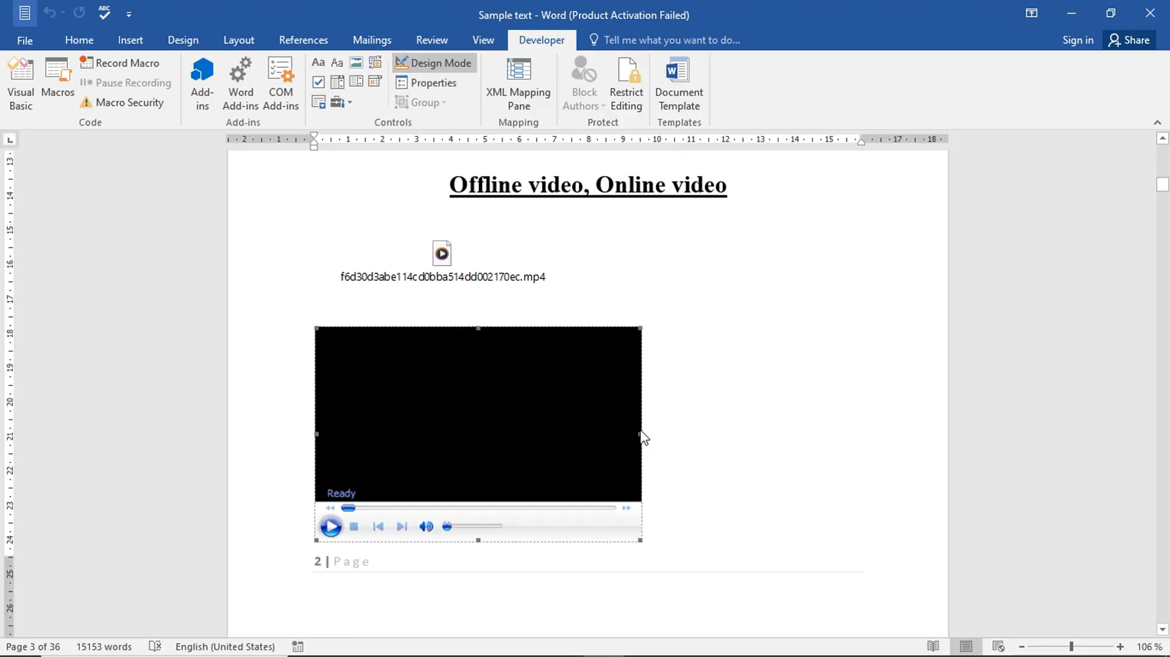
pyautogui.moveTo(640, 435); pyautogui.dragTo(506, 433)
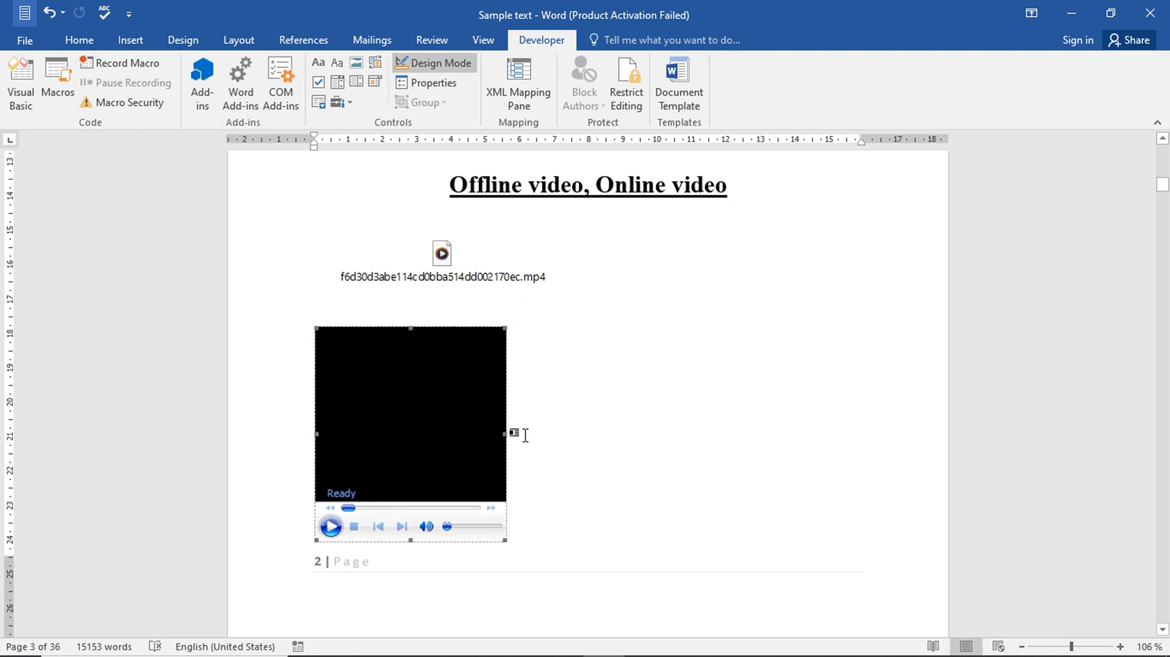
pyautogui.click(448, 65)
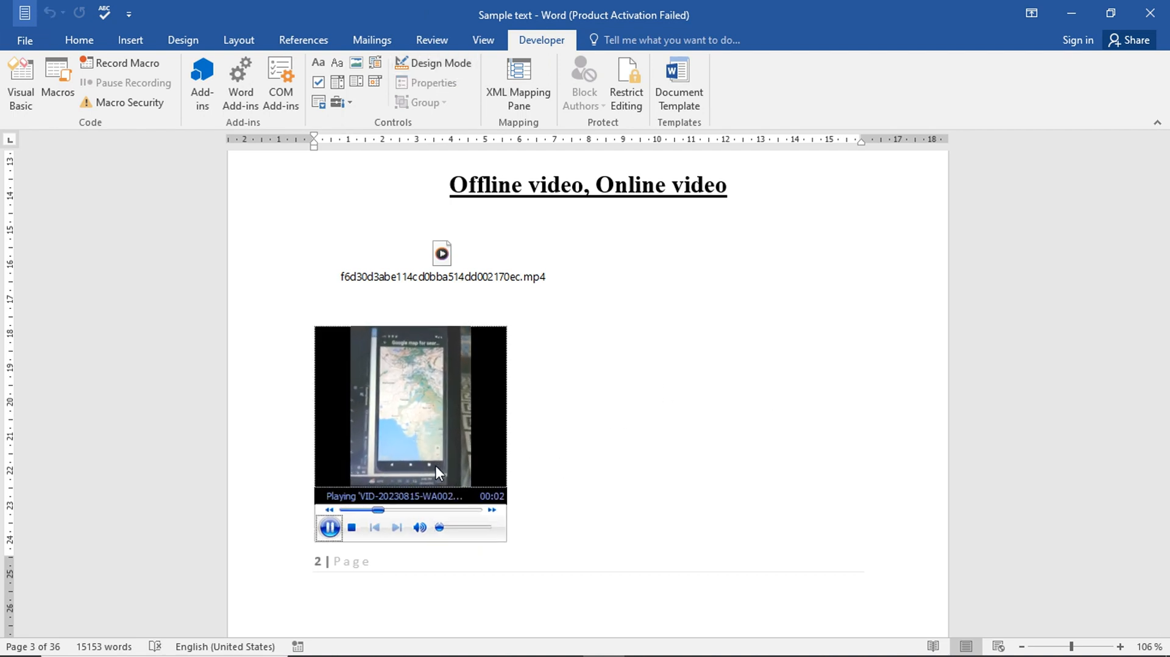
pyautogui.click(352, 528)
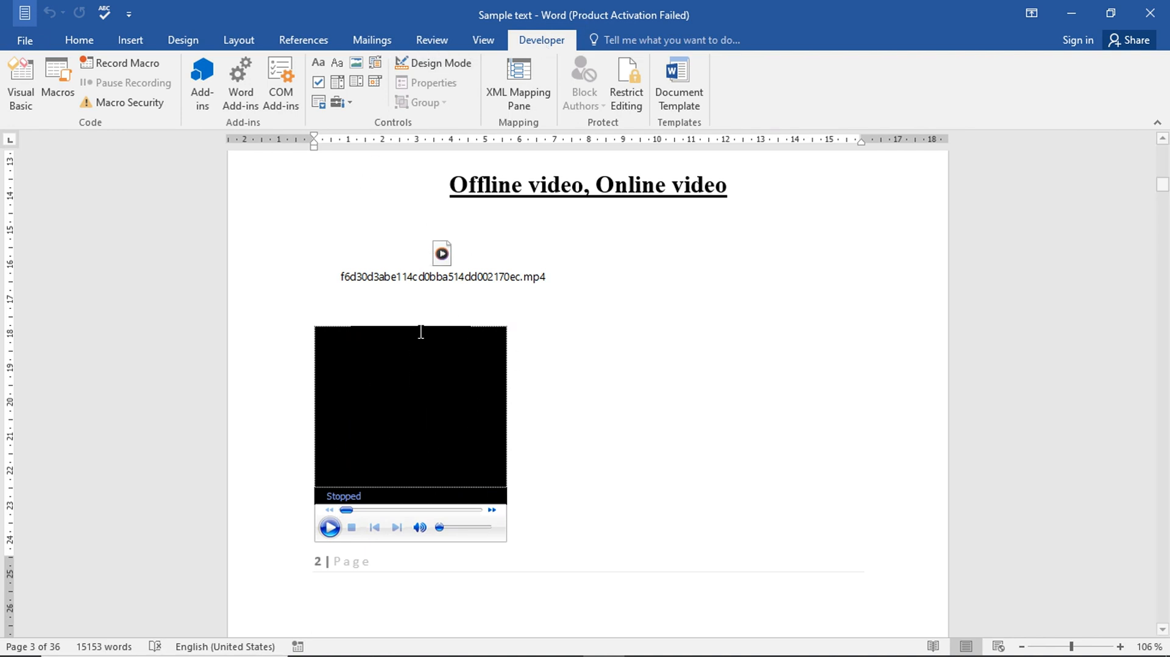
# Start inserting an online video below the media player and search YouTube for "pdf to word conversion".
pyautogui.scroll(-5, 421, 332)
pyautogui.click(128, 48)
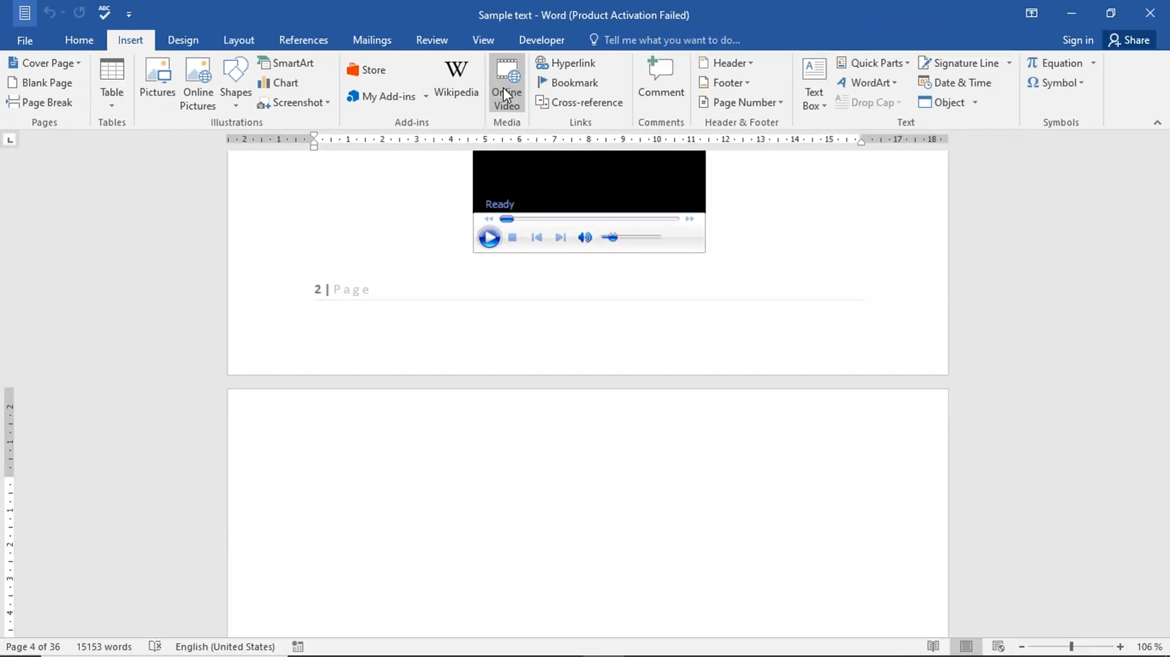
pyautogui.click(503, 95)
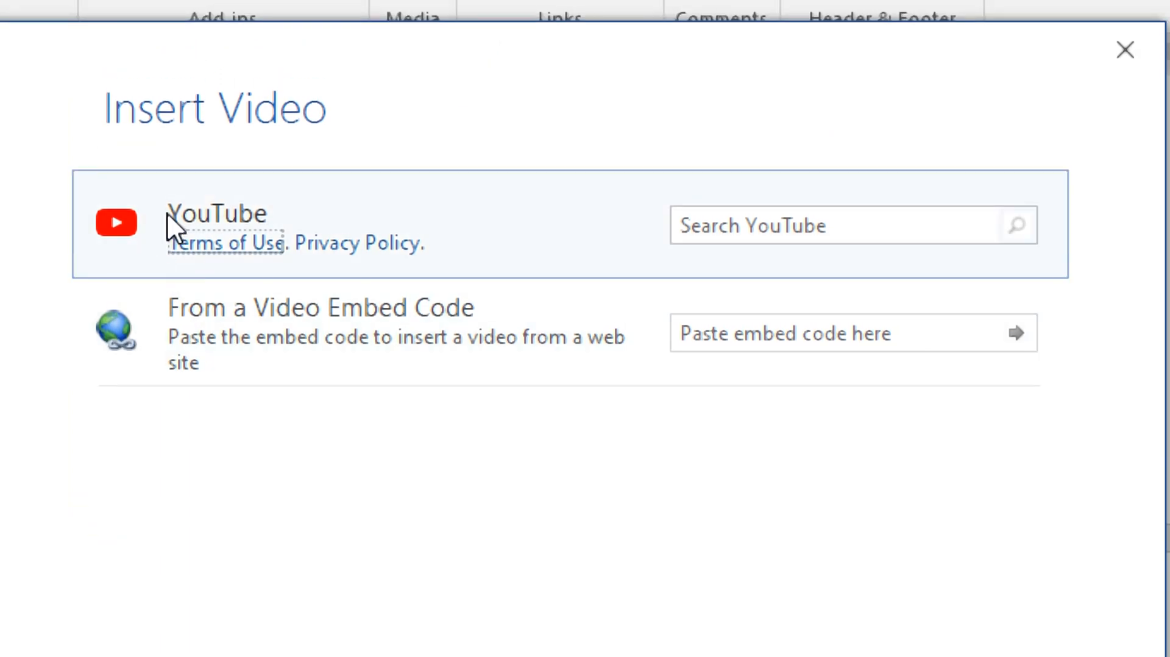
pyautogui.click(893, 223)
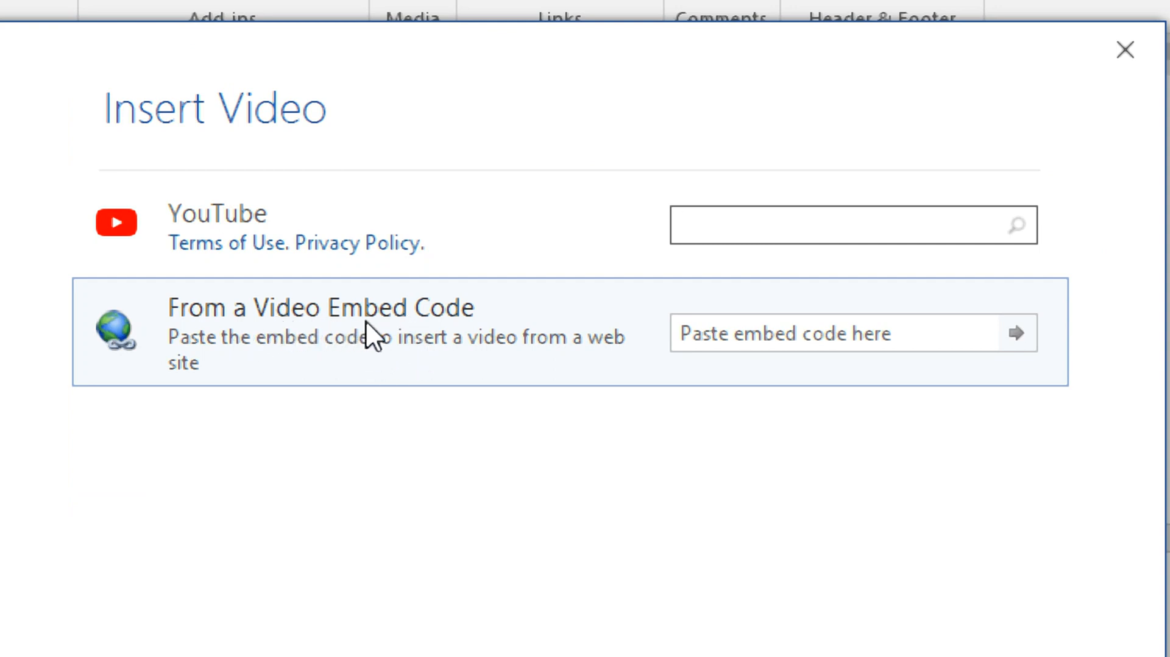
pyautogui.click(756, 337)
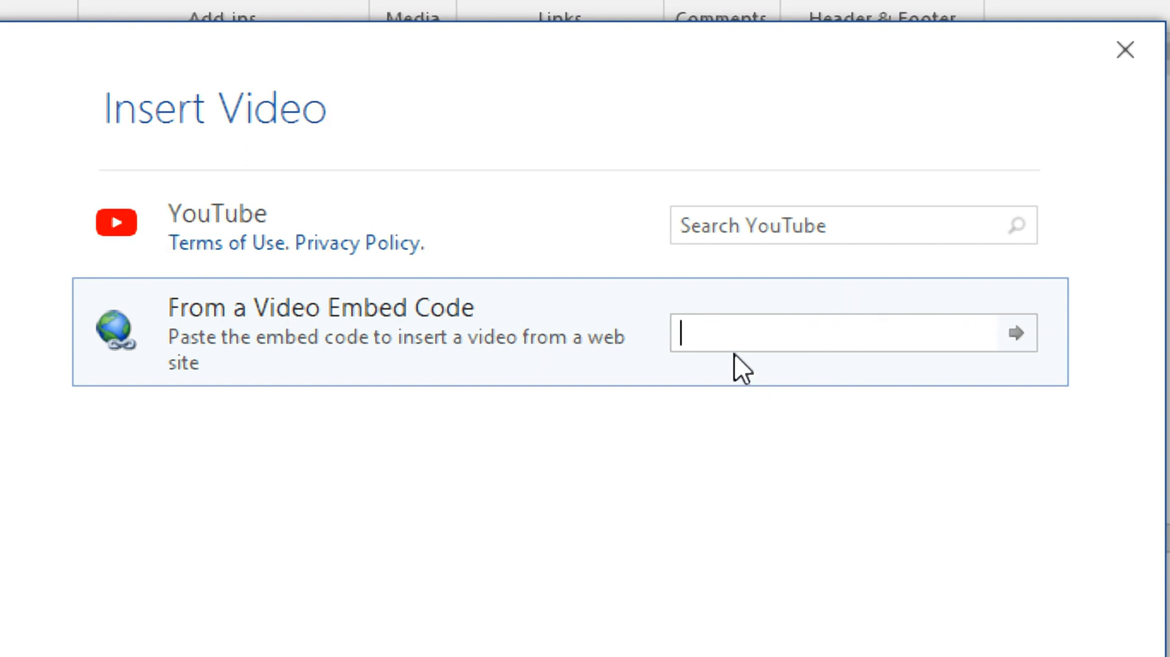
pyautogui.click(806, 228)
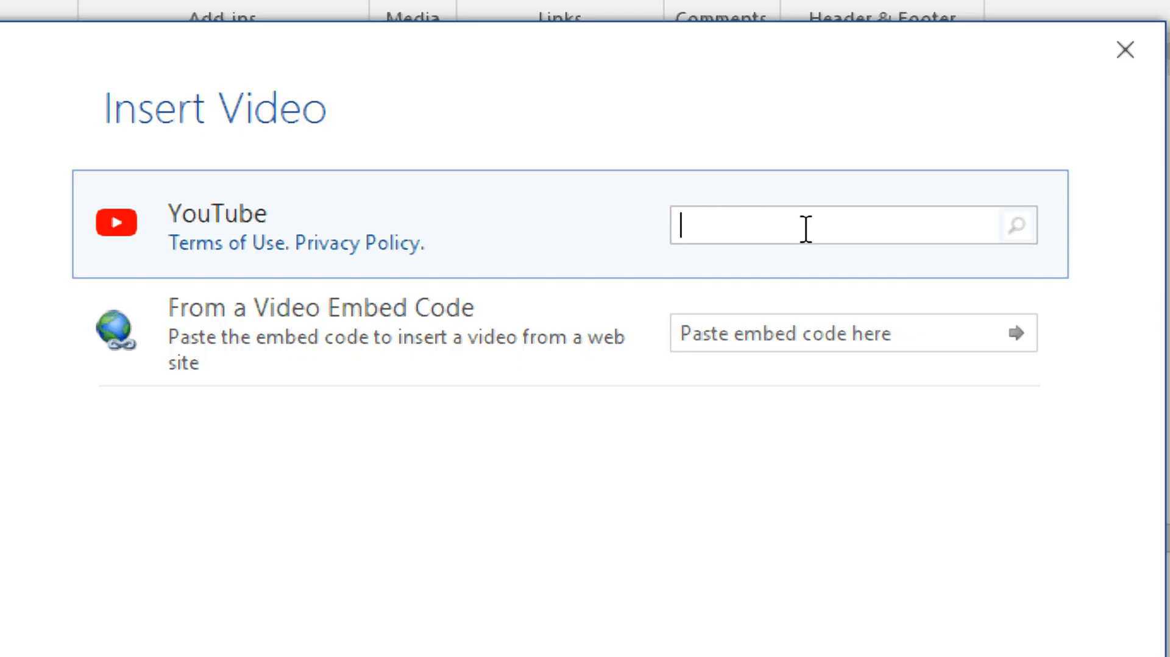
pyautogui.write('pdf to word conversion')
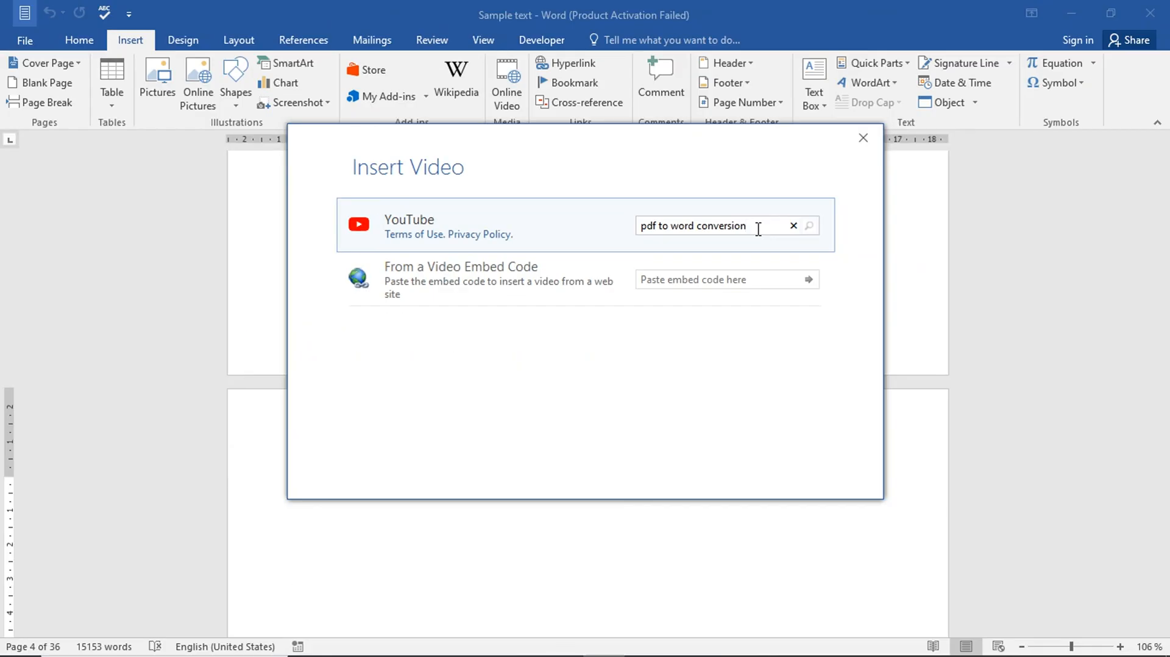
pyautogui.press('Return')
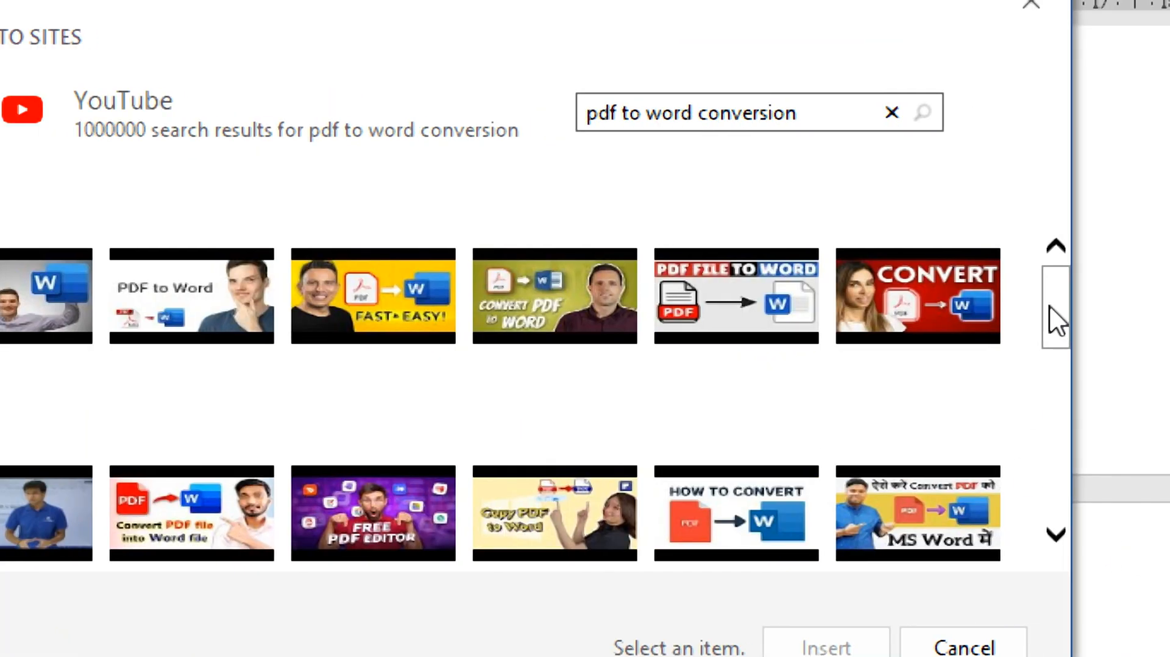
pyautogui.moveTo(1050, 311); pyautogui.dragTo(1058, 421)
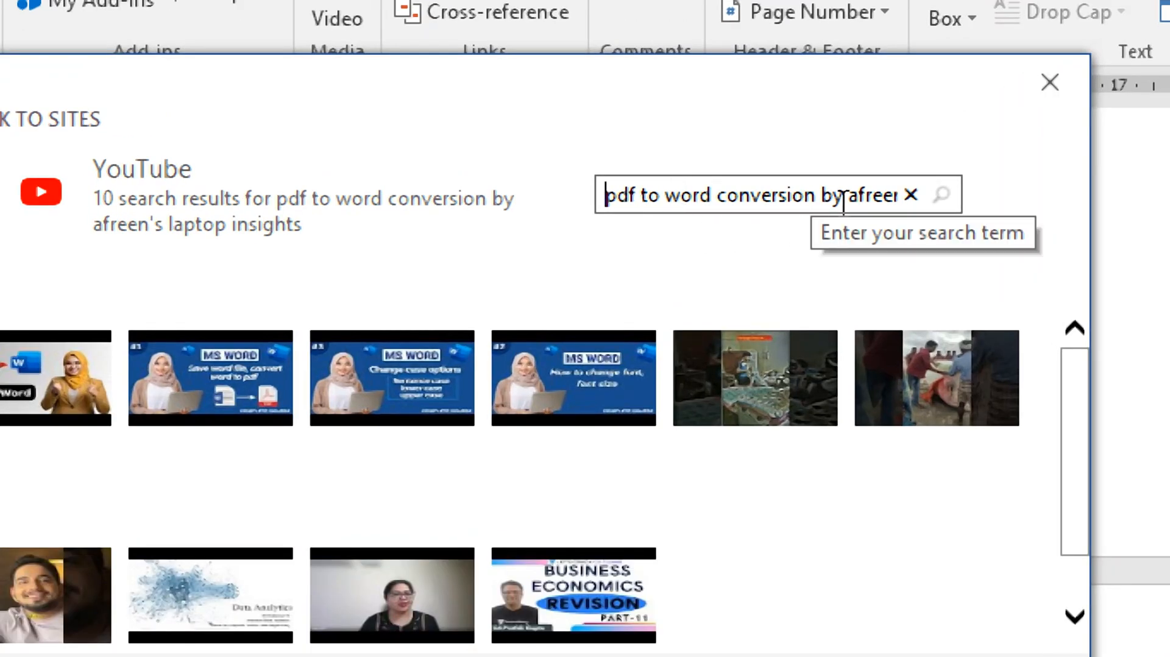
# Narrow the YouTube search with the channel's name and insert its "How to convert Word file to PDF" video.
pyautogui.moveTo(759, 194); pyautogui.dragTo(786, 194)
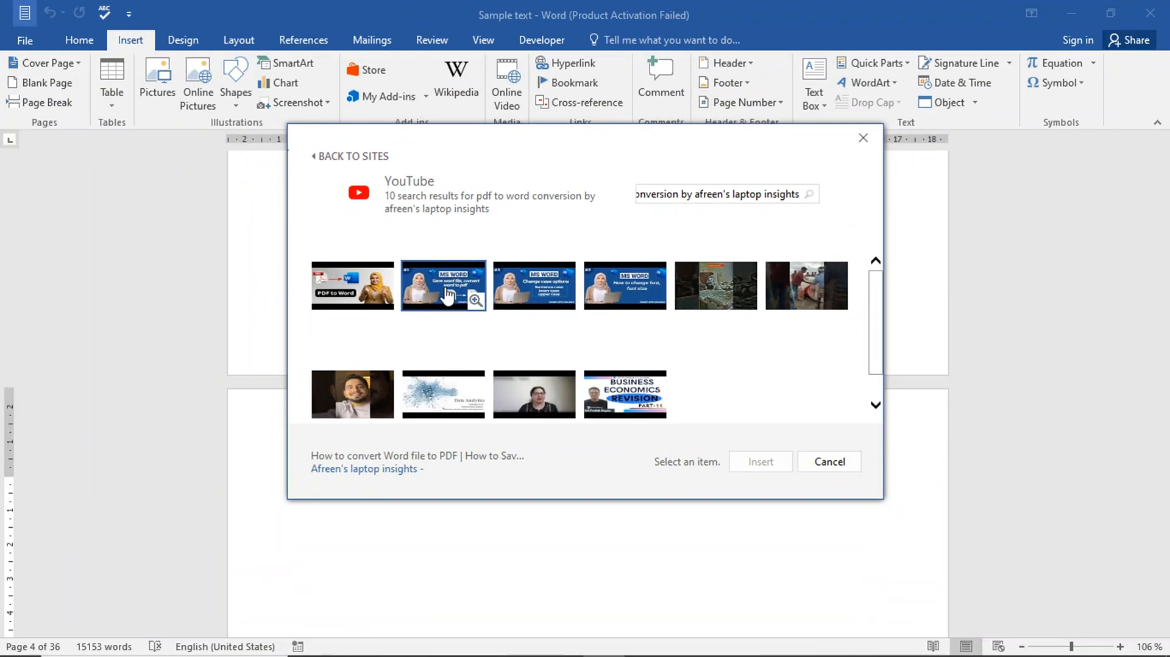
pyautogui.click(337, 345)
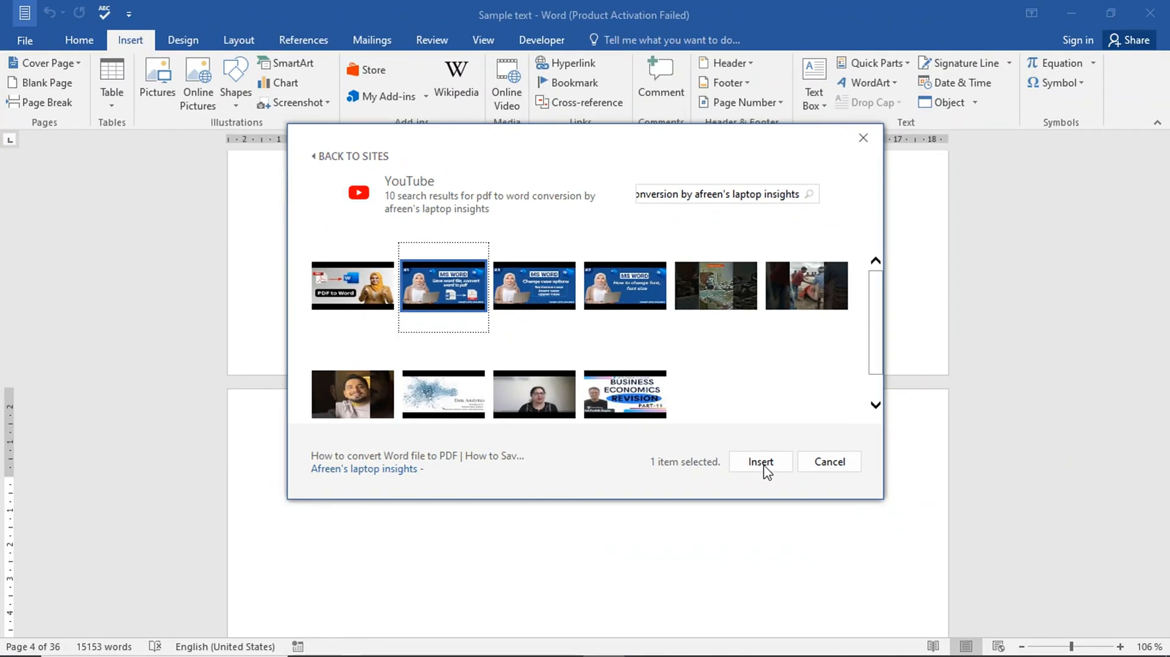
pyautogui.click(764, 466)
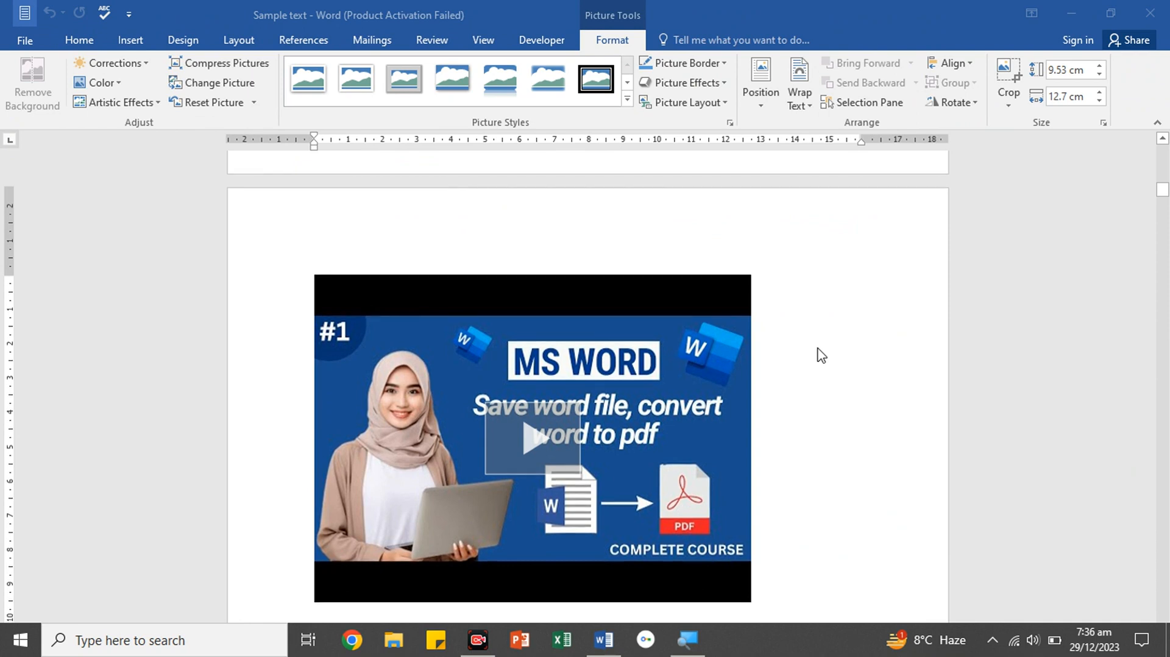
# Compare the text-wrapping layouts for the inserted online video and settle on Top and Bottom wrapping.
pyautogui.scroll(-1, 821, 355)
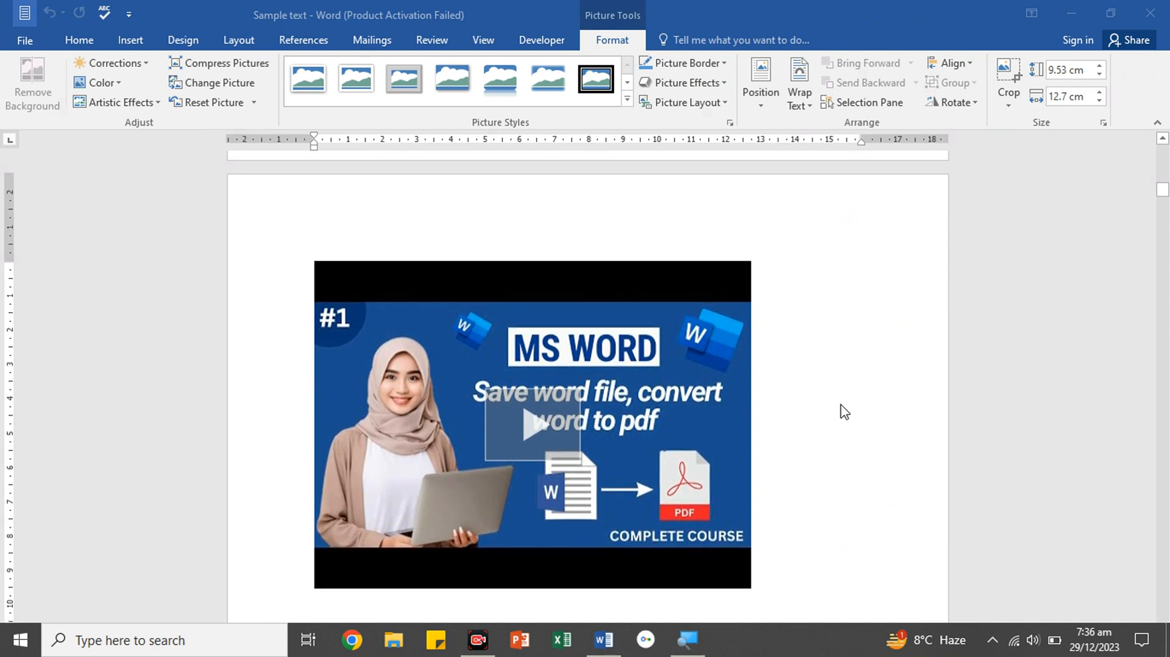
pyautogui.click(687, 337)
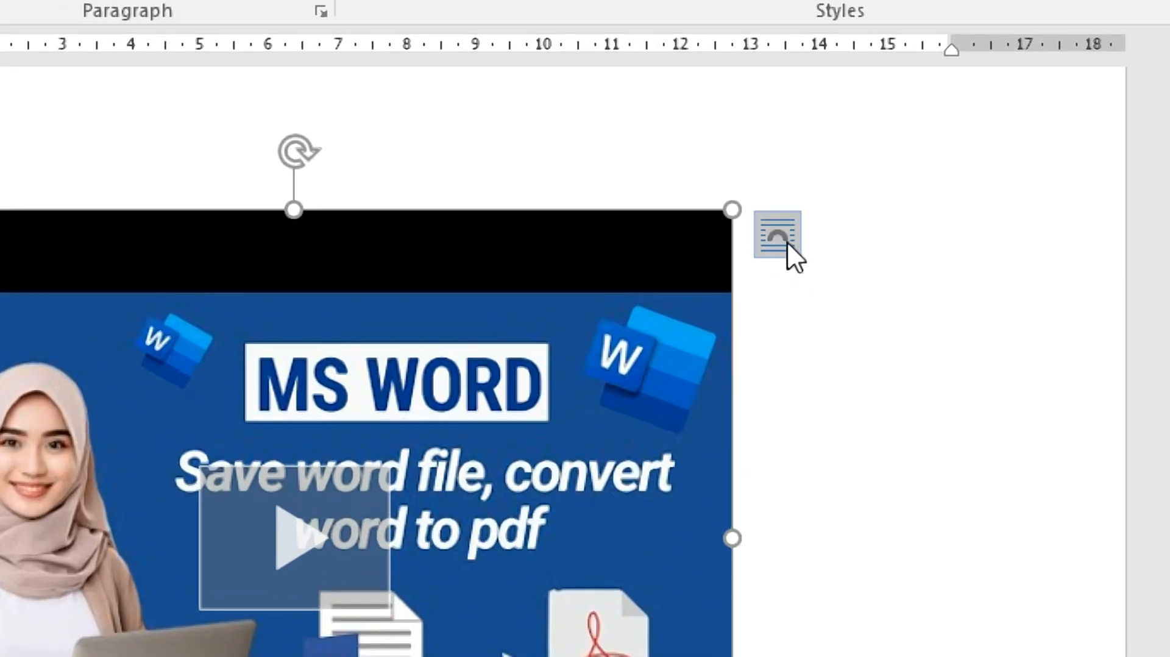
pyautogui.click(788, 242)
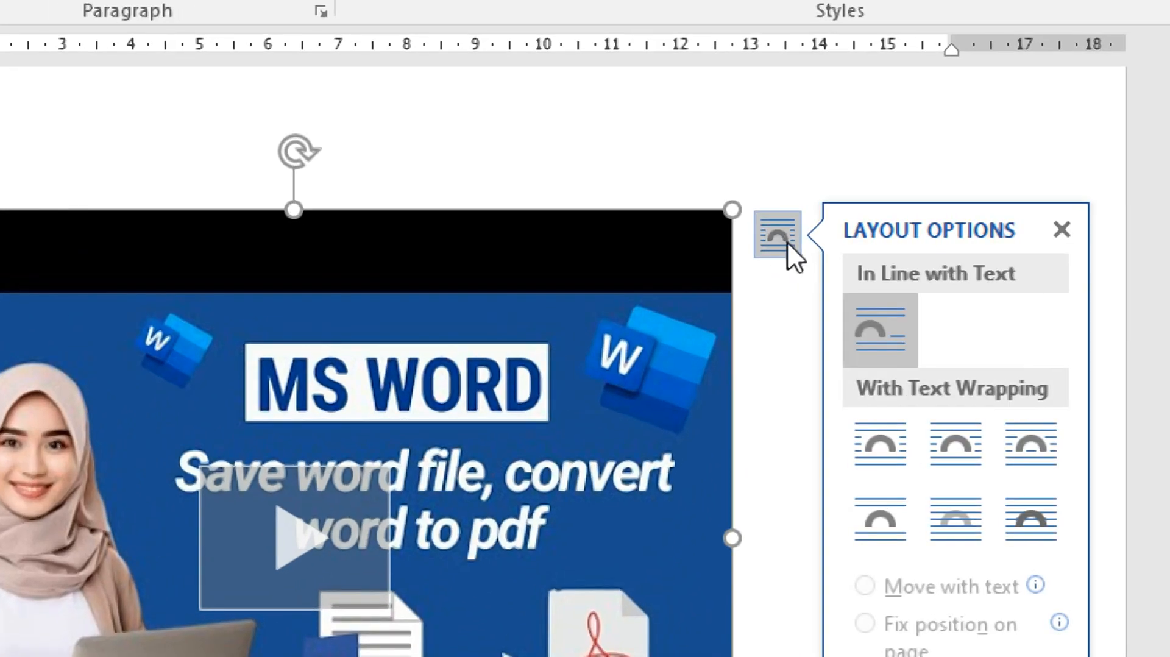
pyautogui.click(970, 444)
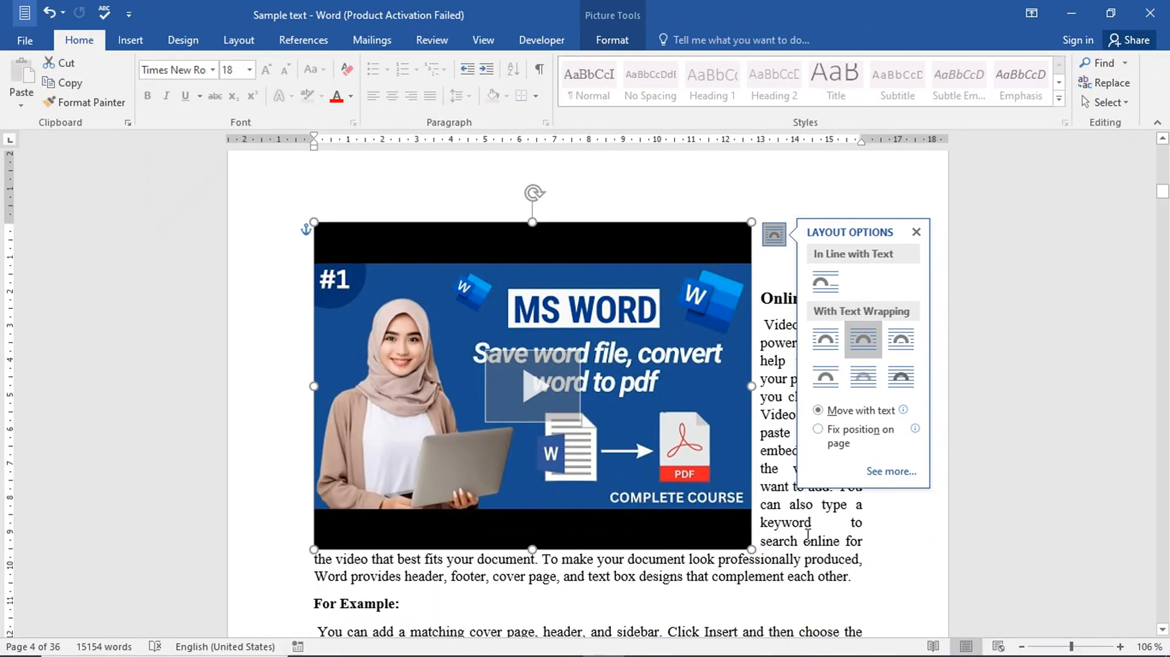
pyautogui.click(835, 341)
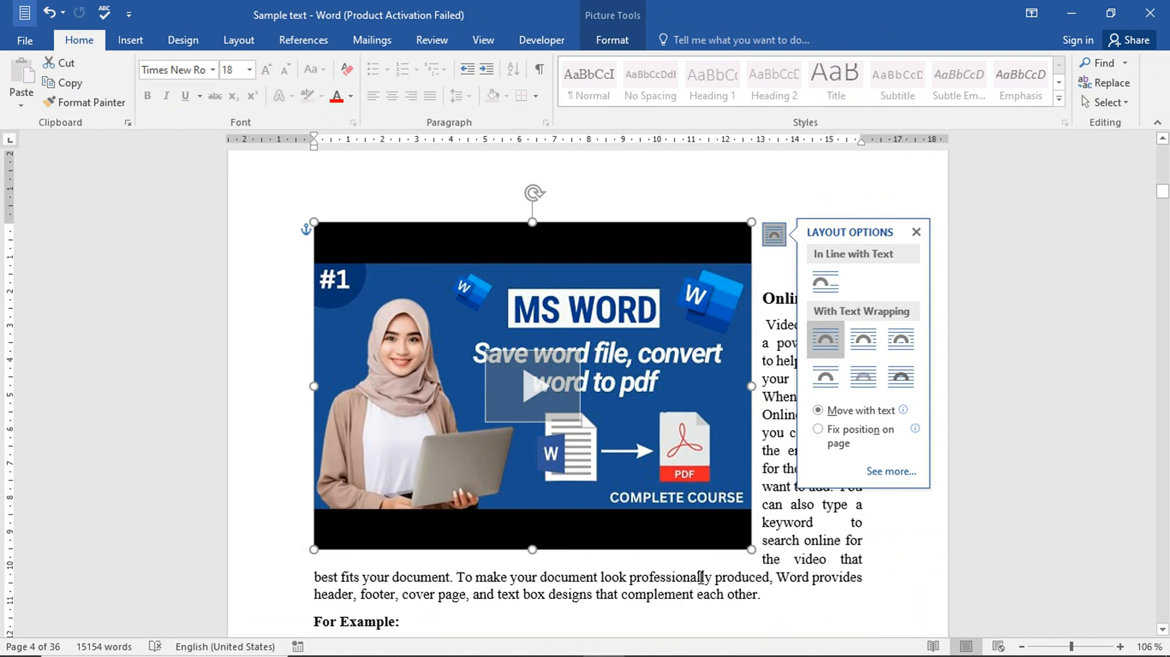
pyautogui.click(902, 346)
pyautogui.click(833, 376)
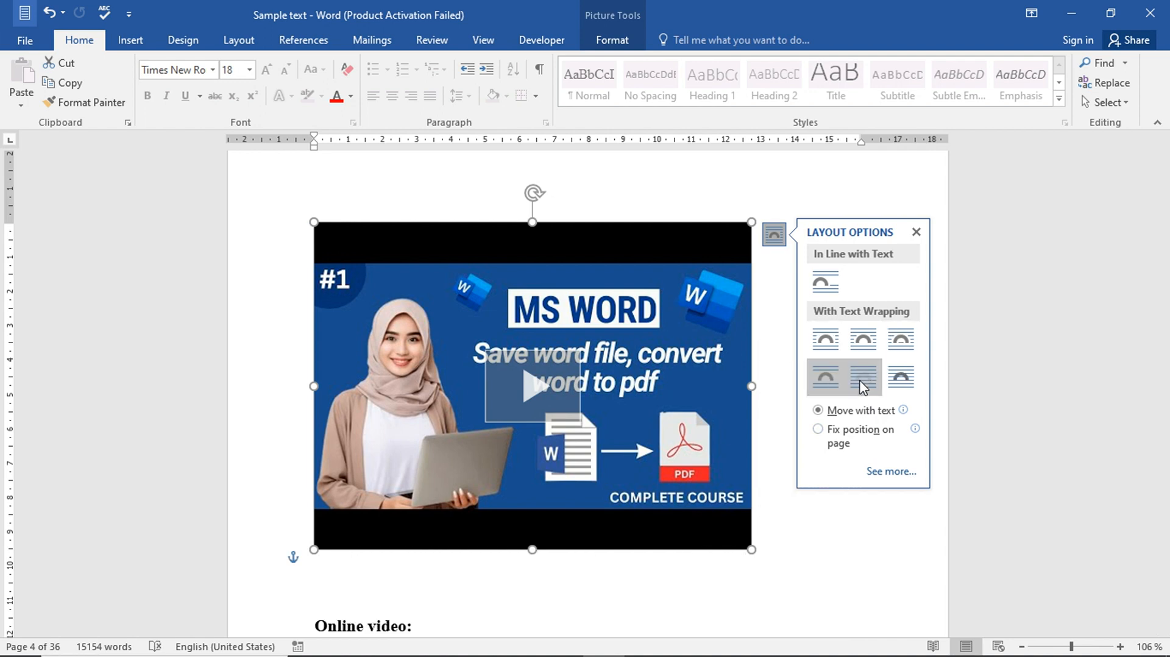
pyautogui.click(862, 382)
pyautogui.click(901, 377)
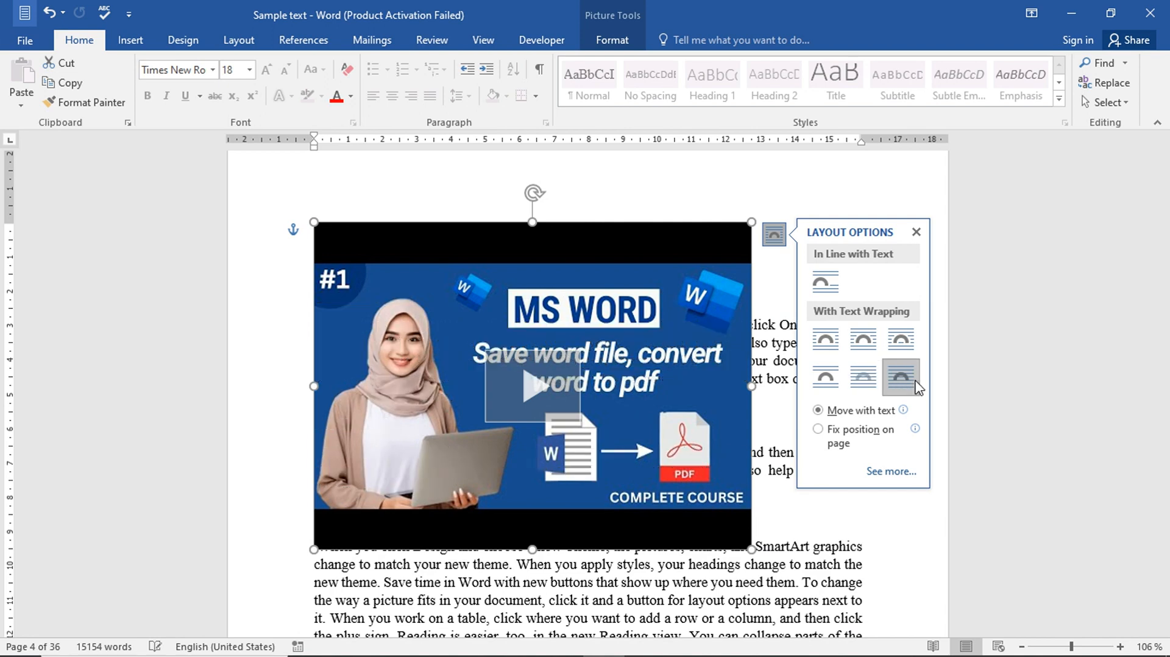
pyautogui.click(827, 385)
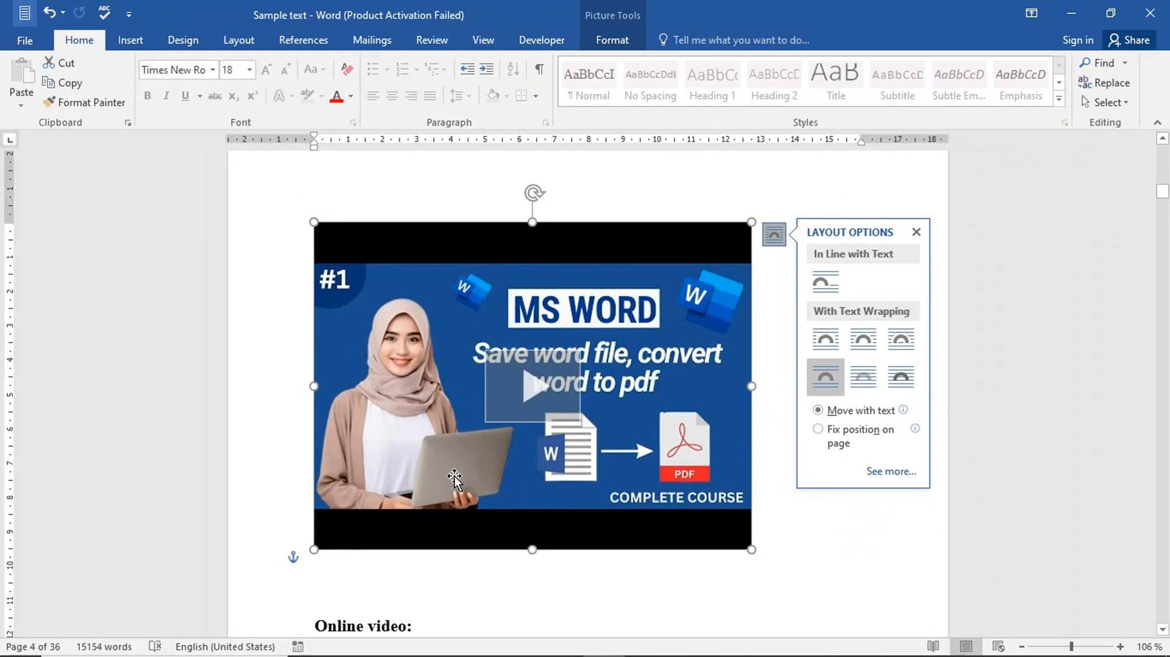
# Move the online video and resize it by its edges so it is slightly wider and centred between the page margins.
pyautogui.moveTo(454, 479); pyautogui.dragTo(485, 459)
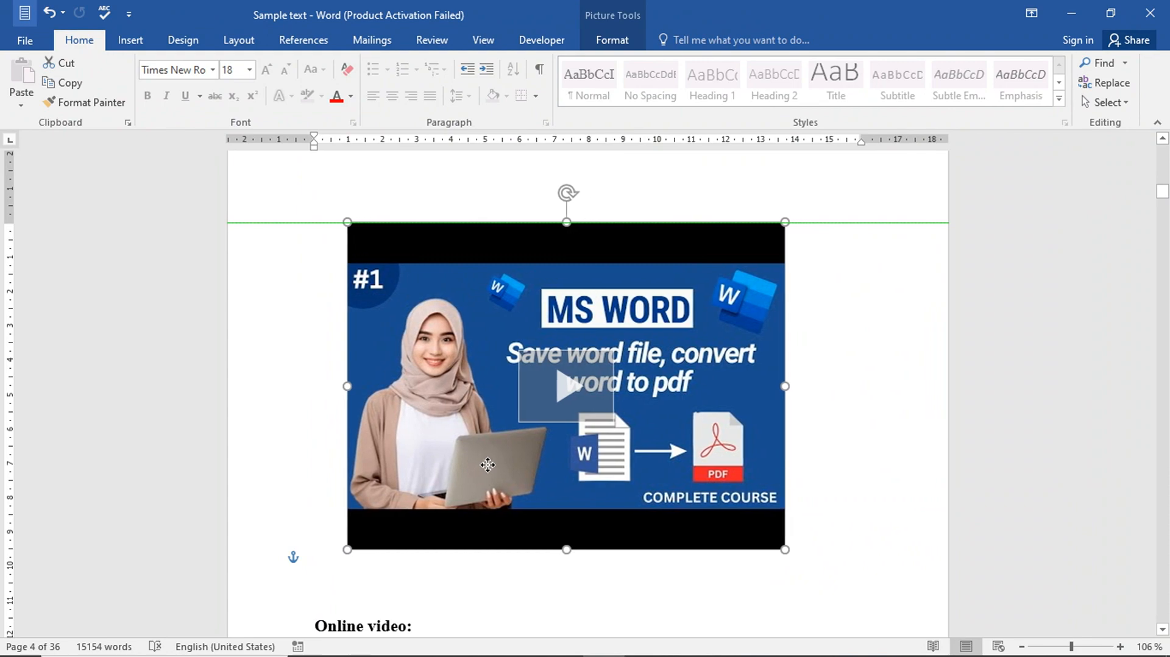
pyautogui.moveTo(783, 548); pyautogui.dragTo(910, 571)
pyautogui.moveTo(909, 388); pyautogui.dragTo(883, 391)
pyautogui.moveTo(347, 396); pyautogui.dragTo(312, 396)
pyautogui.moveTo(598, 571); pyautogui.dragTo(597, 548)
pyautogui.moveTo(599, 223); pyautogui.dragTo(600, 233)
pyautogui.moveTo(885, 394); pyautogui.dragTo(765, 387)
pyautogui.click(853, 393)
pyautogui.click(868, 438)
# Examine the placement of the embedded video file, the media player and the online video relative to the surrounding text.
pyautogui.scroll(-2, 867, 435)
pyautogui.scroll(-1, 868, 434)
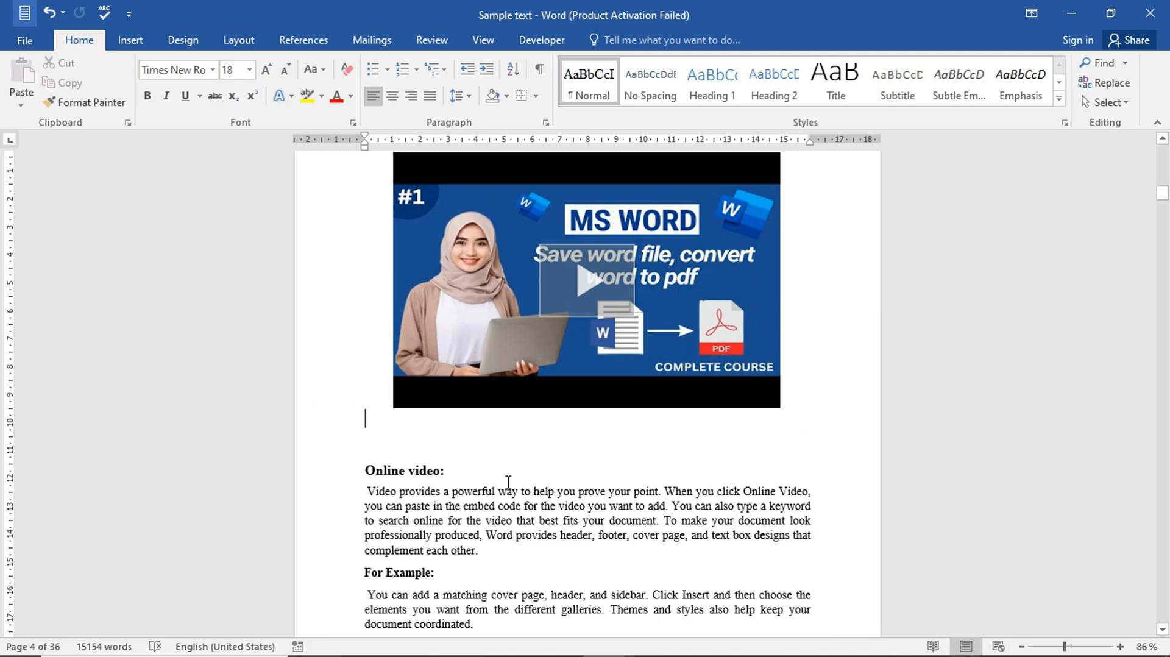
pyautogui.scroll(15, 508, 481)
pyautogui.scroll(-6, 509, 482)
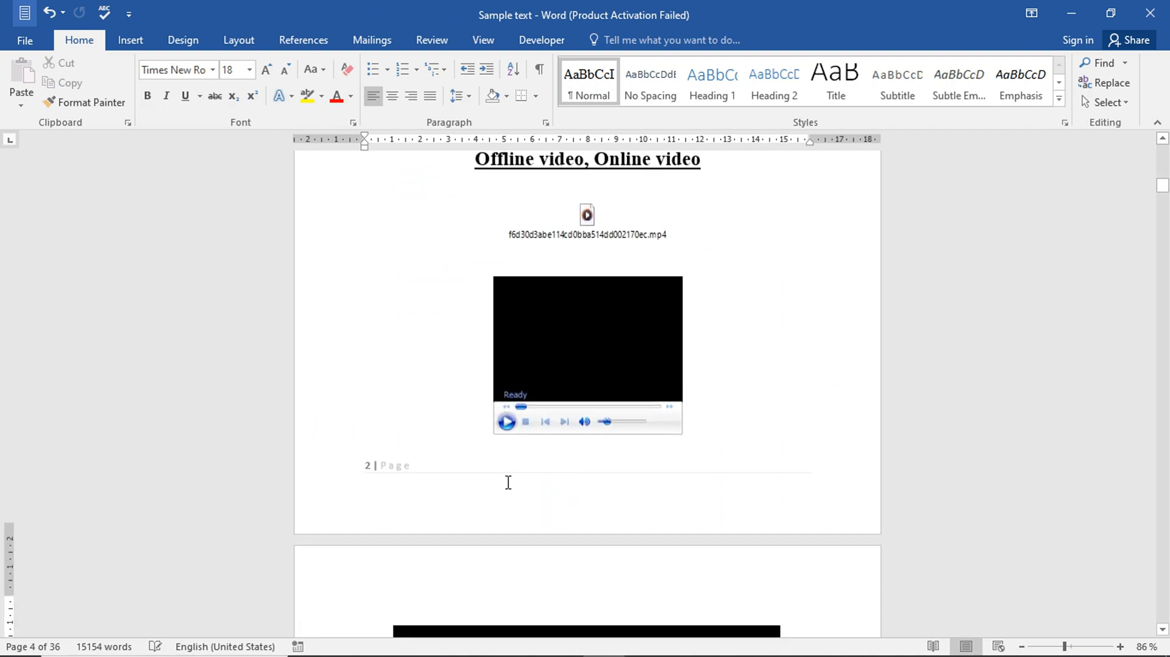
pyautogui.scroll(-10, 508, 482)
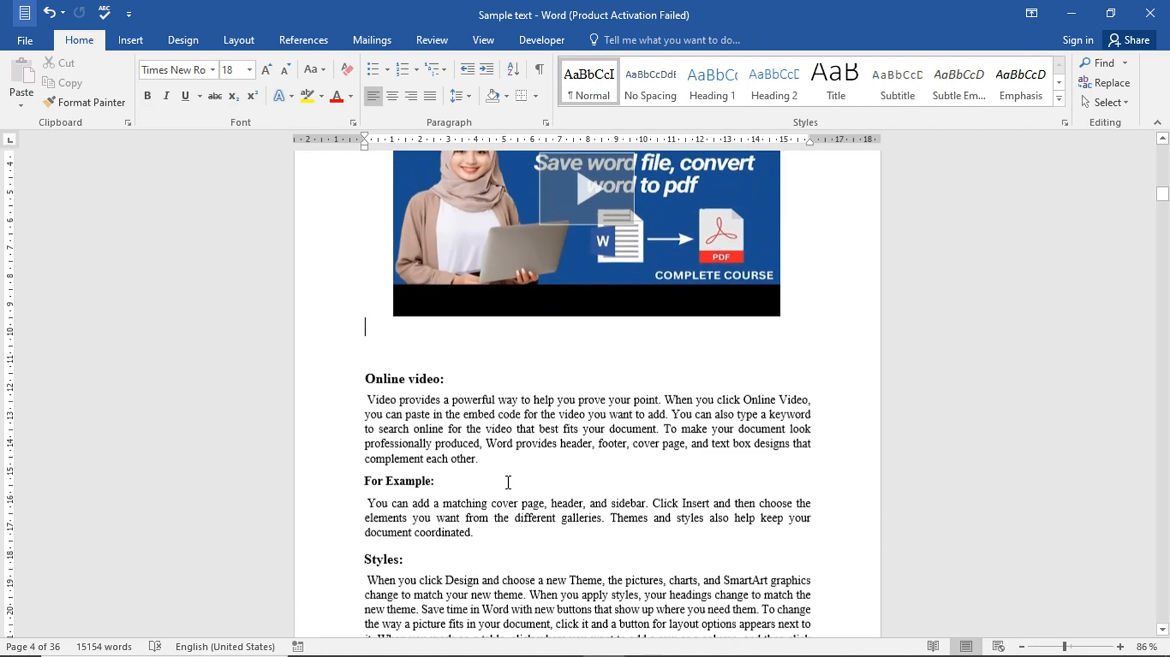
pyautogui.scroll(2, 508, 482)
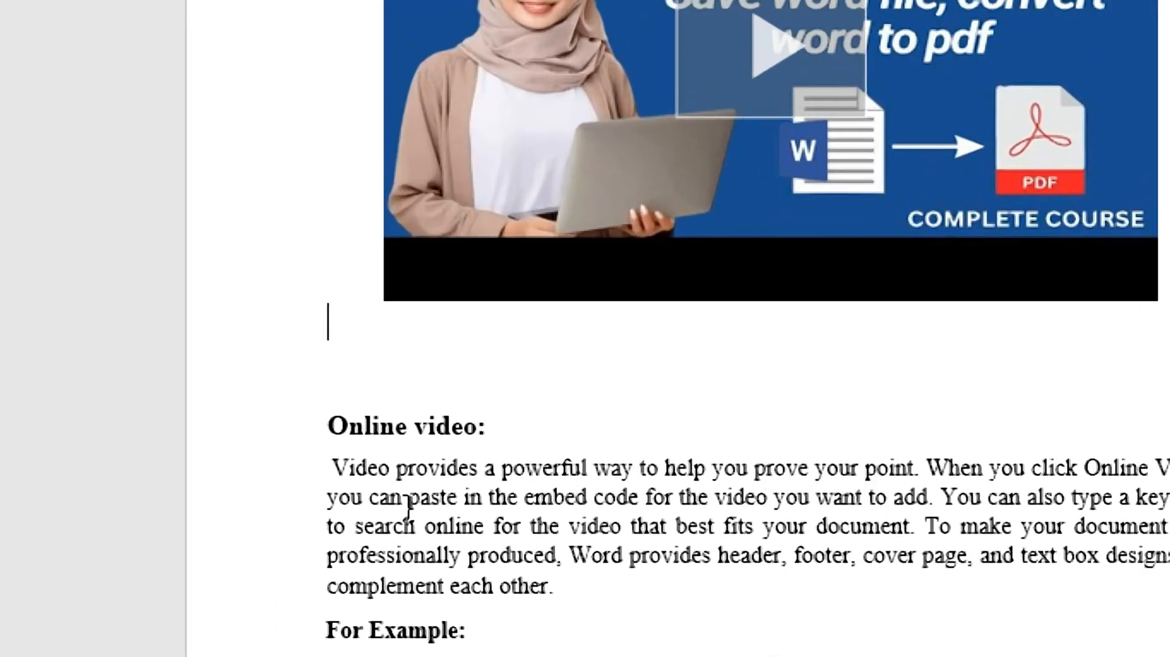
pyautogui.scroll(-1, 408, 511)
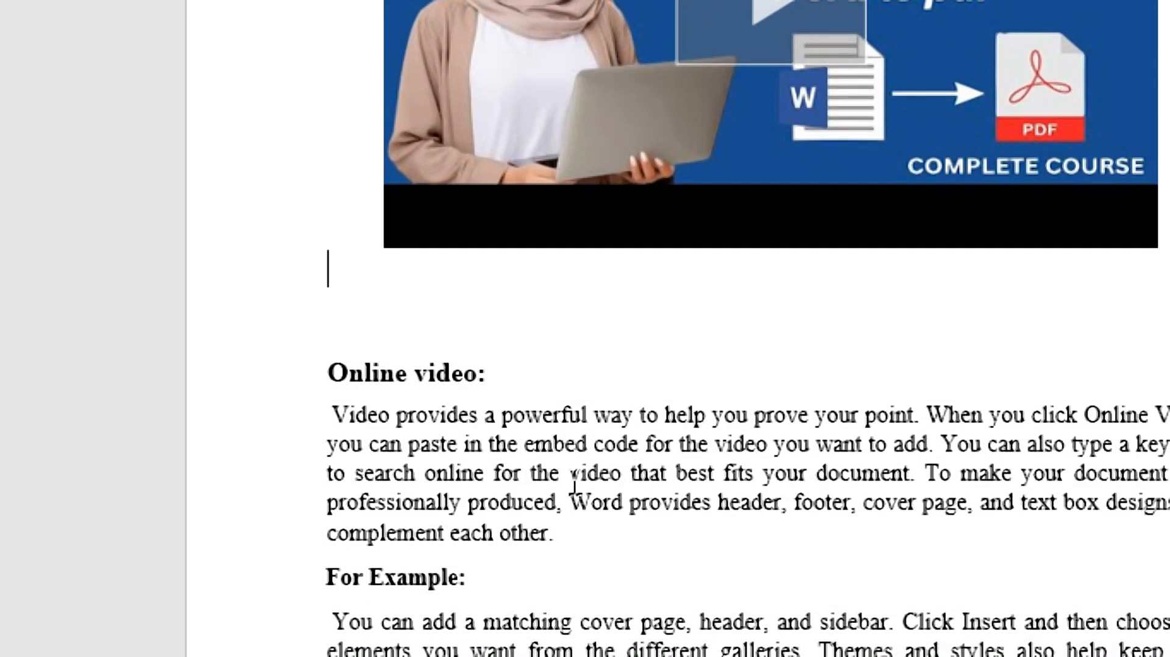
pyautogui.scroll(7, 669, 426)
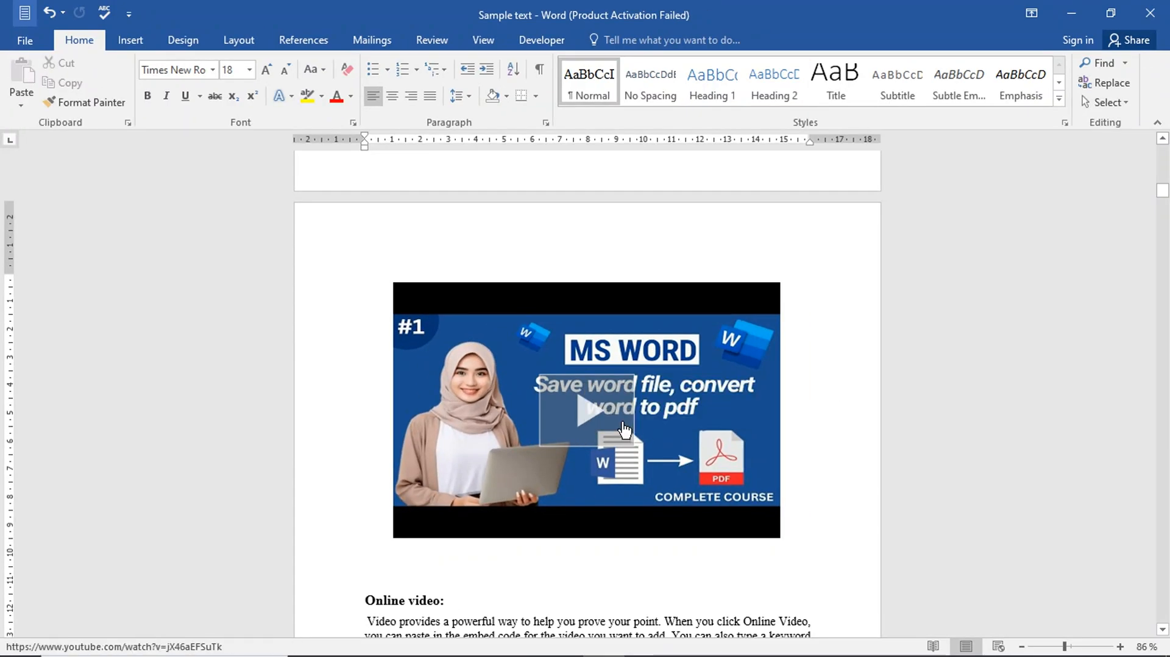
# Play the online video inside the document, turn its volume down to zero and pause it.
pyautogui.click(589, 423)
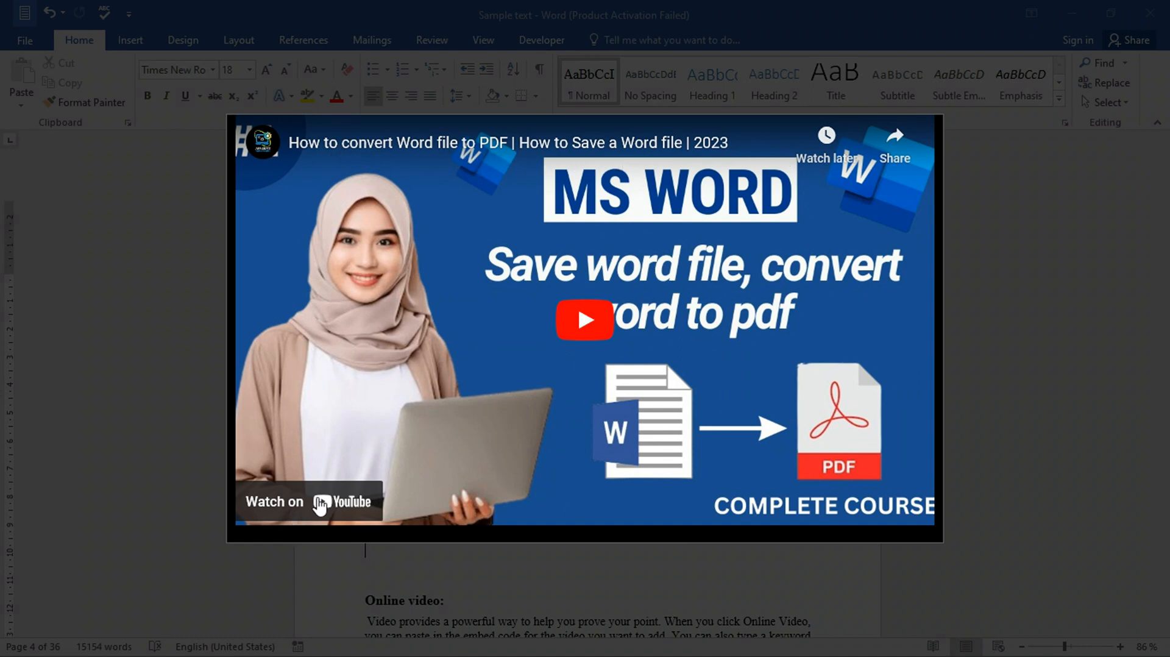
pyautogui.click(586, 321)
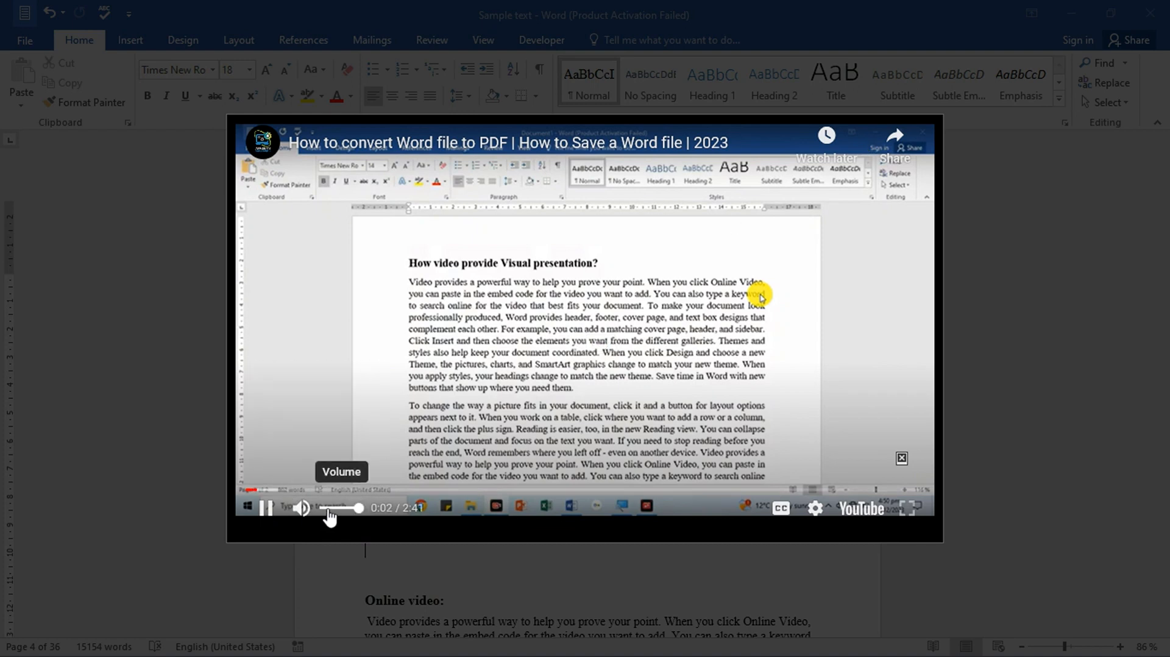
pyautogui.click(322, 508)
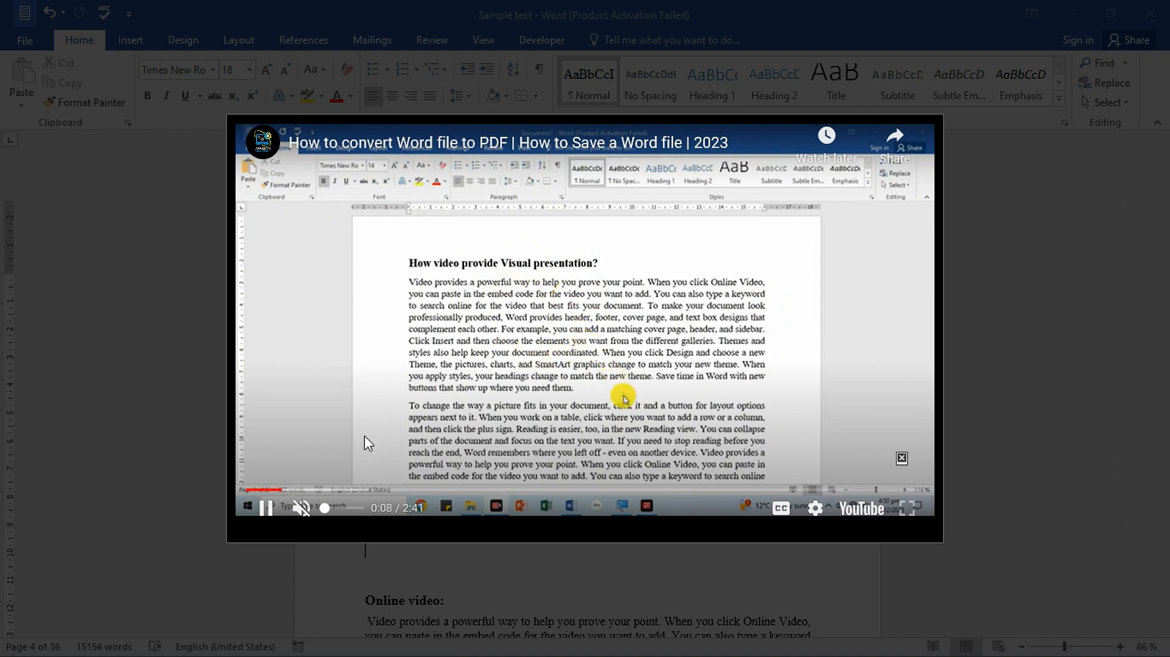
pyautogui.click(267, 508)
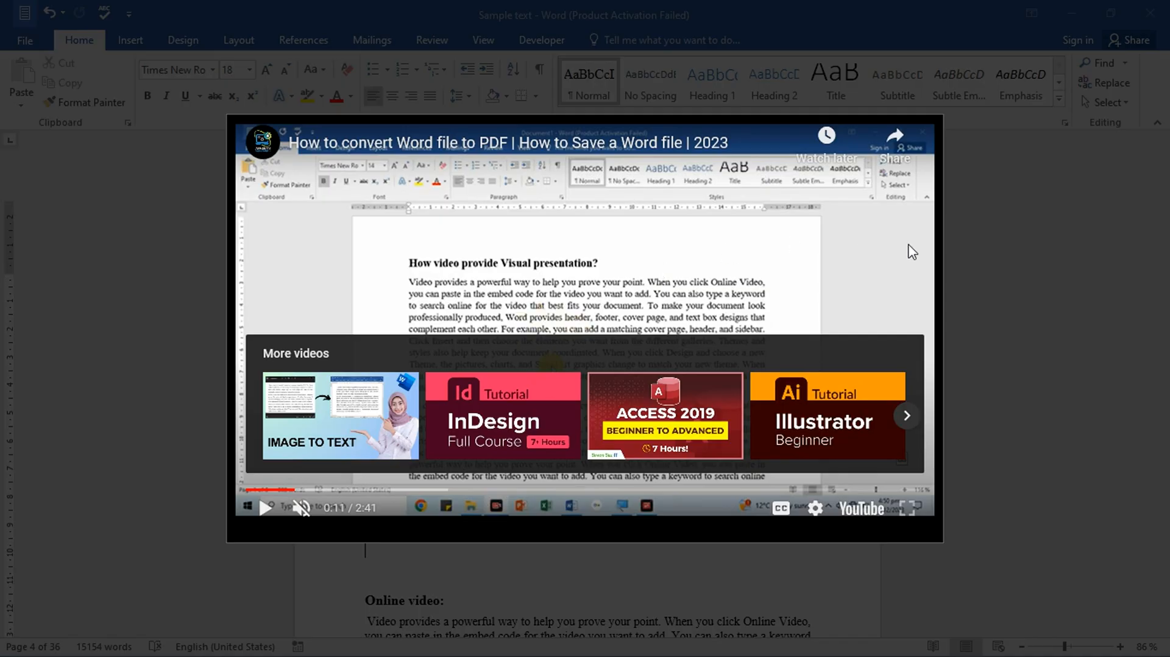